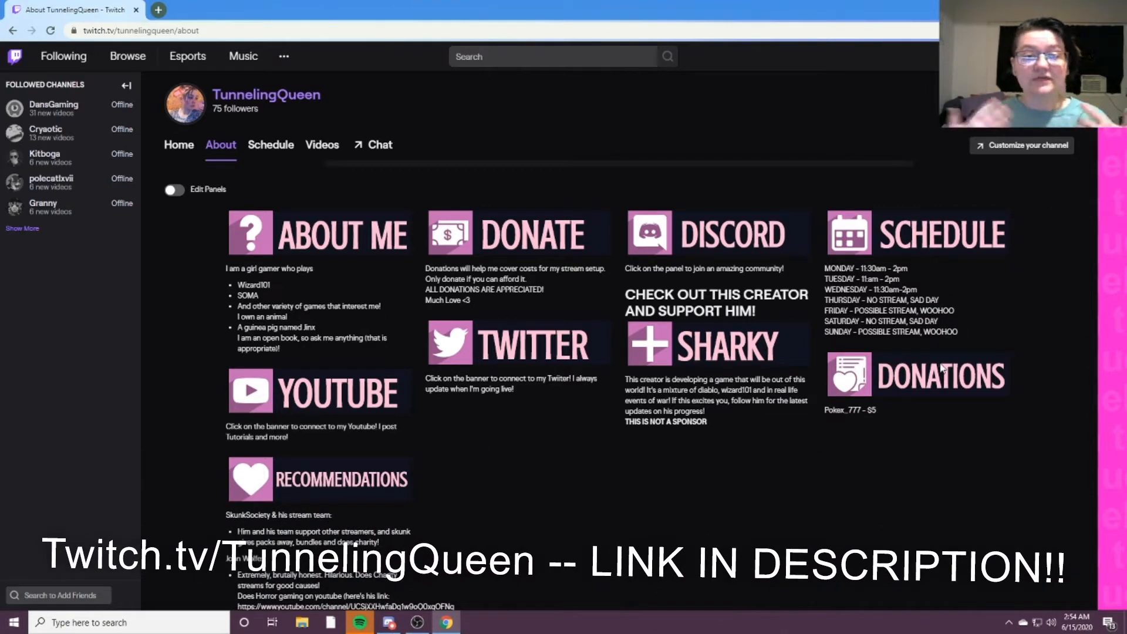
Search Google for 'free panel maker twitch' and open the Nerd Or Die result.
scroll(622, 341, down, 2)
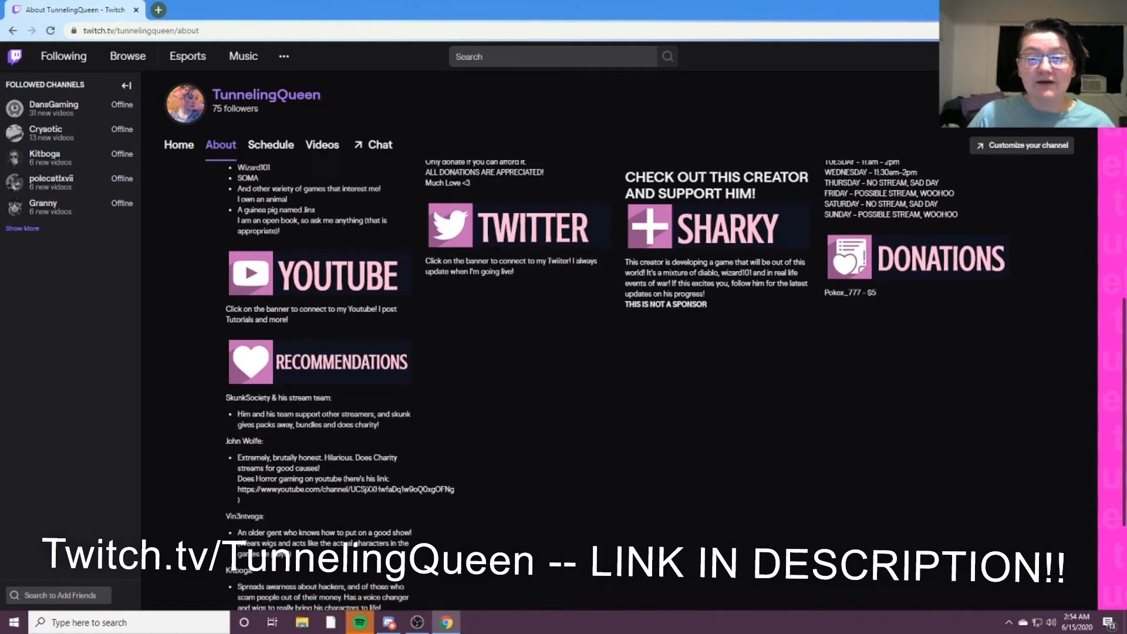
scroll(499, 258, down, 3)
scroll(656, 324, up, 6)
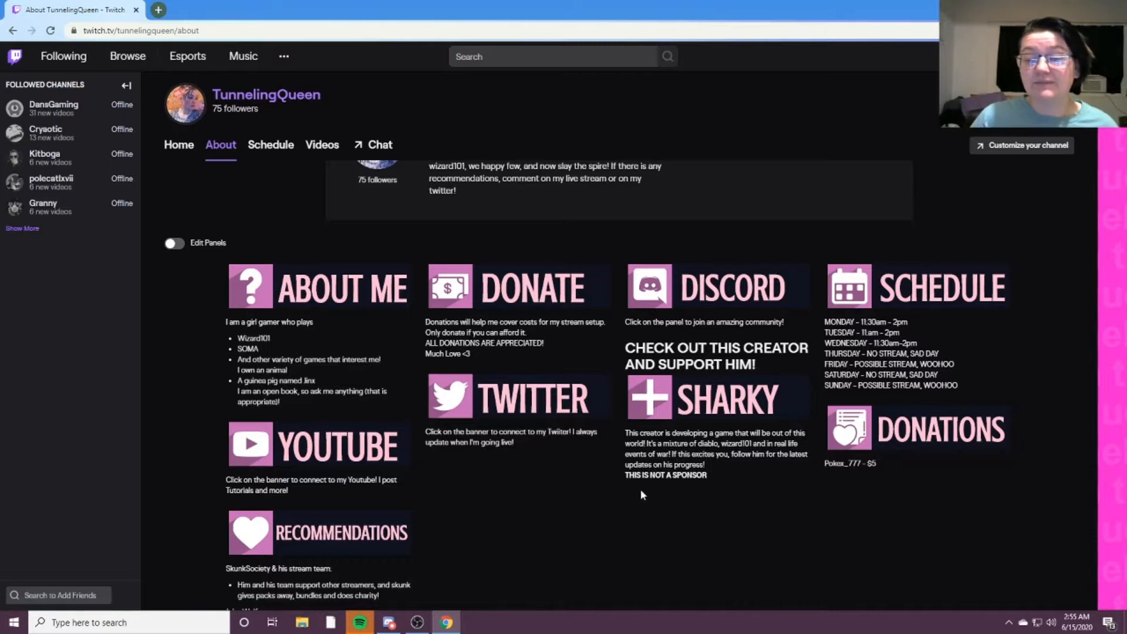
scroll(546, 486, up, 4)
scroll(495, 452, down, 4)
scroll(430, 519, up, 4)
scroll(315, 428, down, 3)
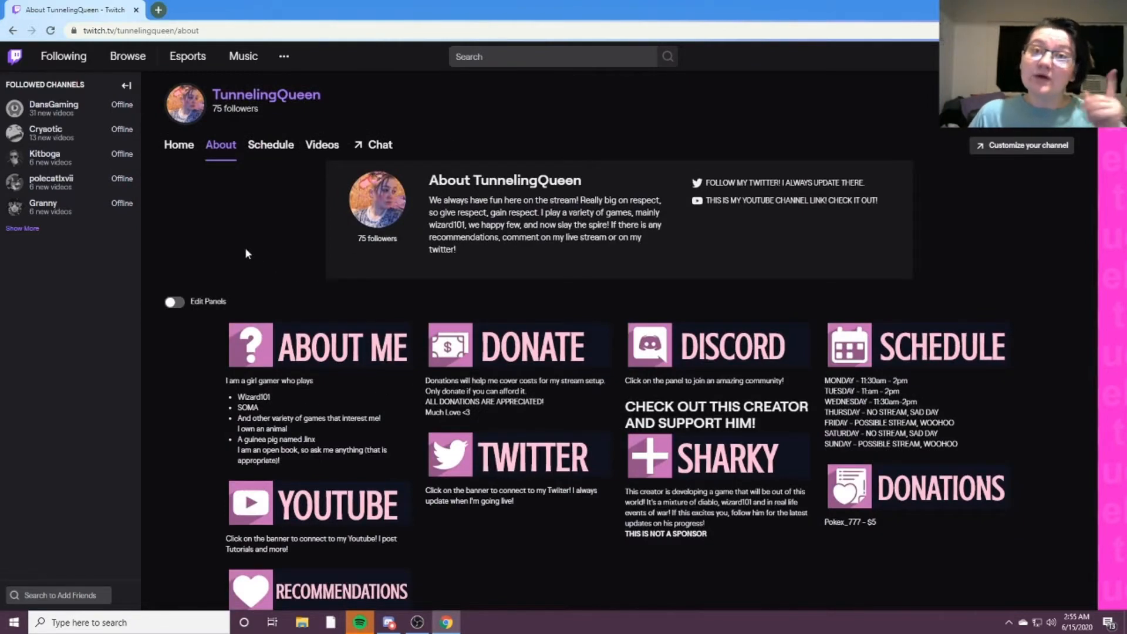
click(158, 10)
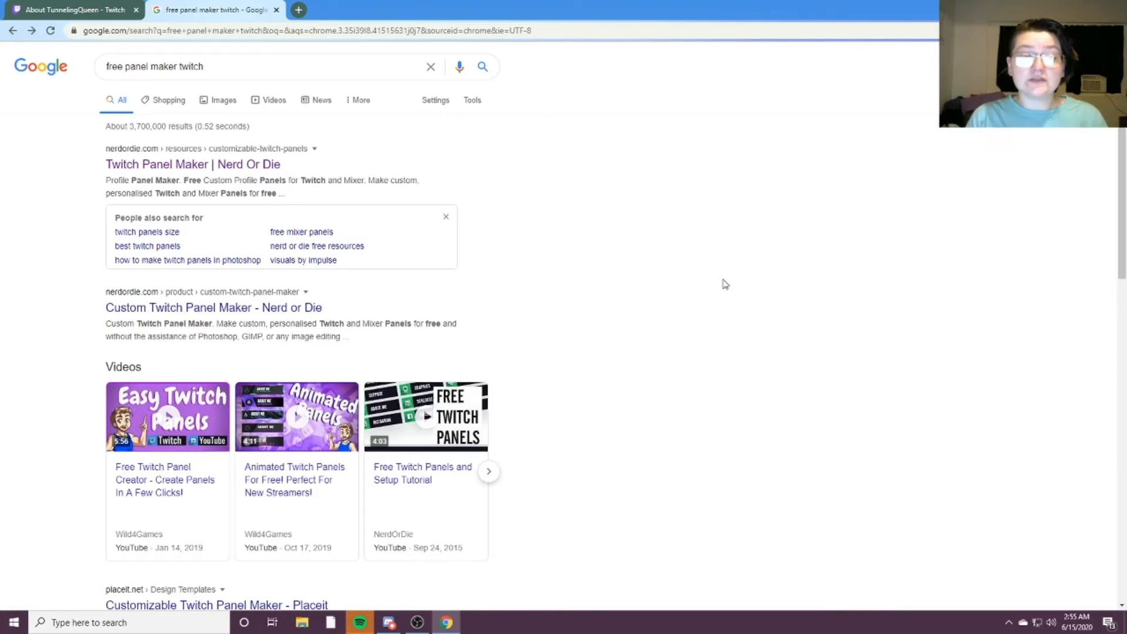
click(199, 166)
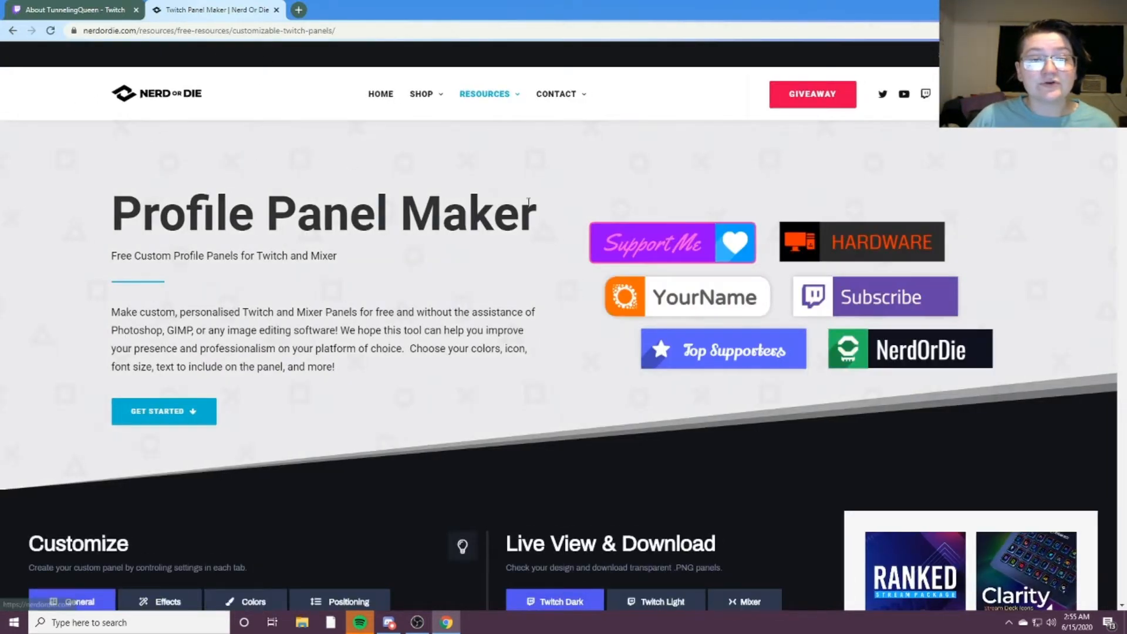
Jump down to the Nerd Or Die panel maker tool.
scroll(486, 246, down, 5)
scroll(351, 188, up, 6)
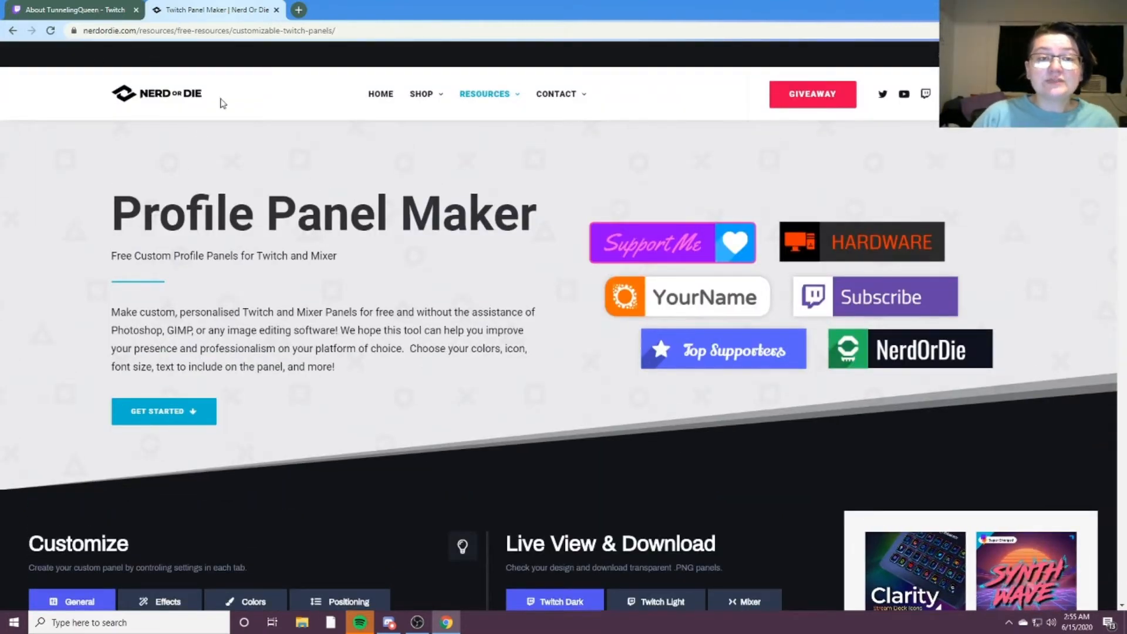
scroll(336, 362, down, 1)
scroll(339, 355, down, 3)
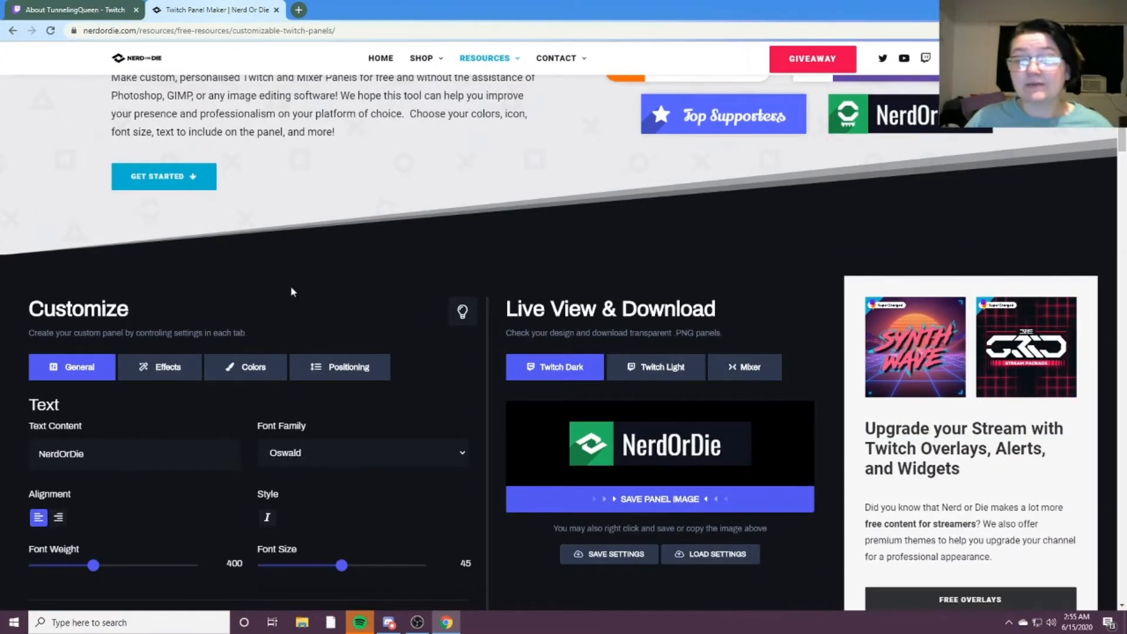
scroll(477, 227, down, 4)
scroll(477, 227, up, 6)
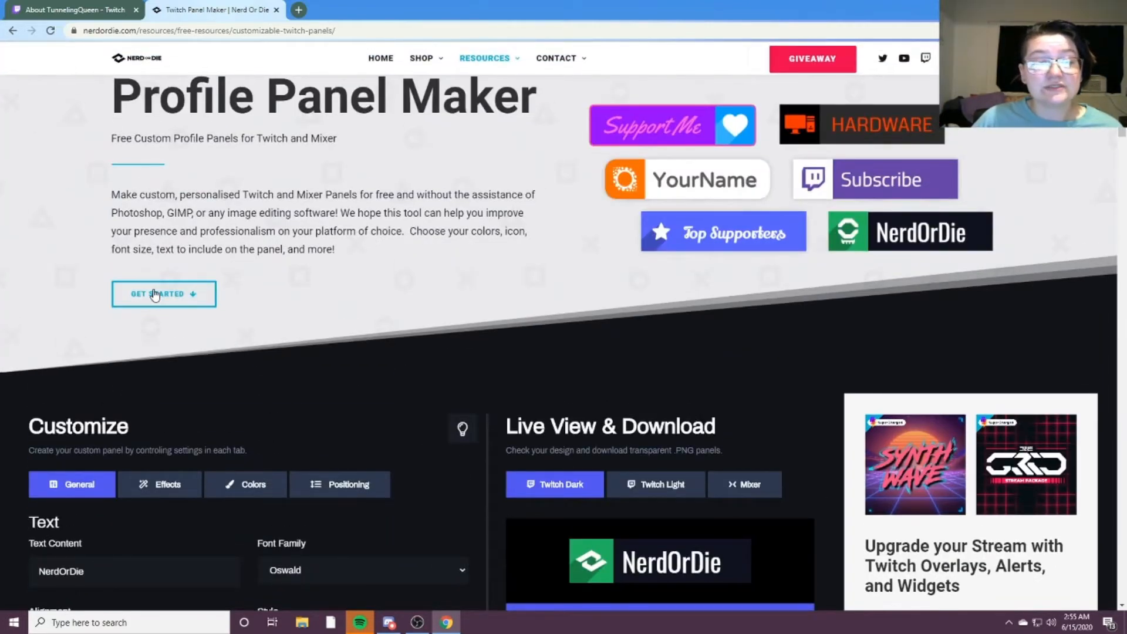
click(153, 294)
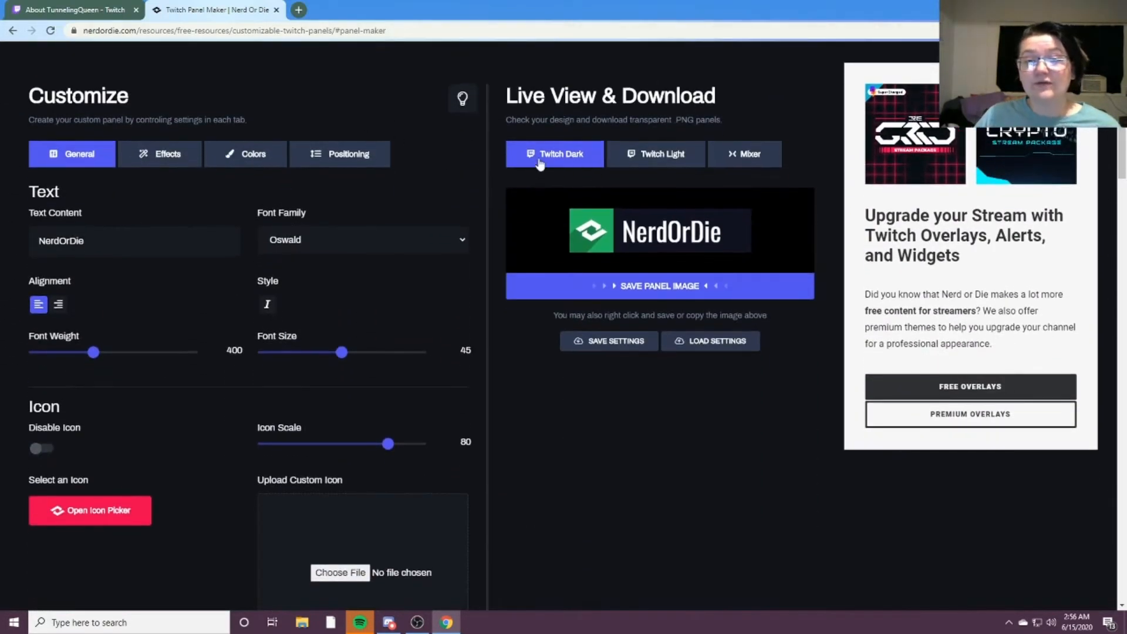
Compare Twitch Dark, Light and Mixer previews, end on Twitch Light, and open the icon picker.
click(666, 161)
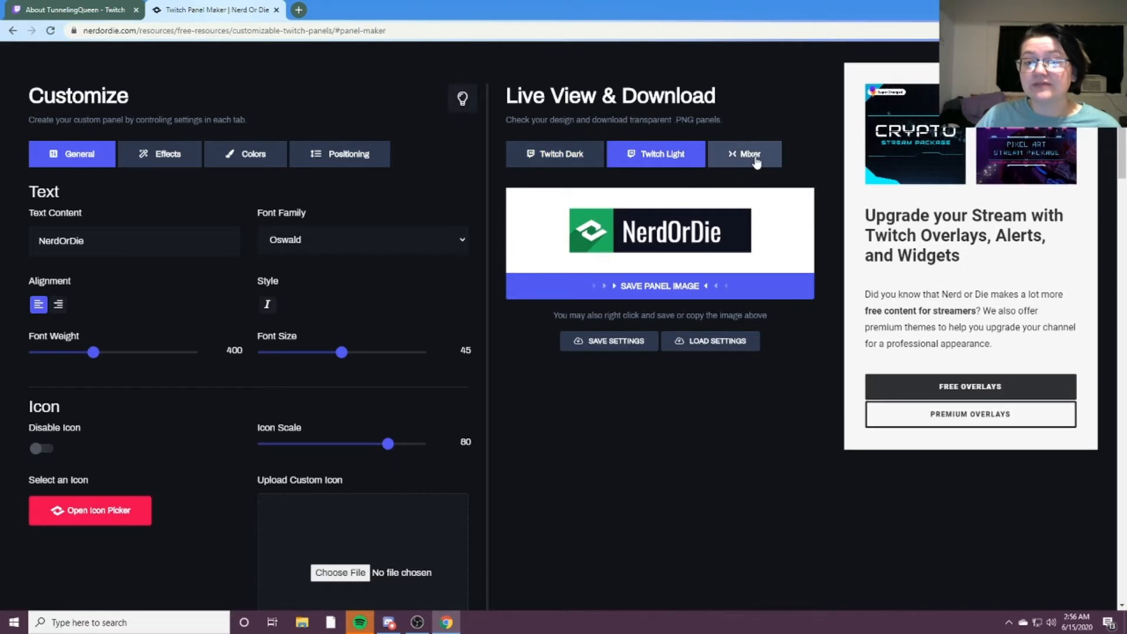
click(756, 160)
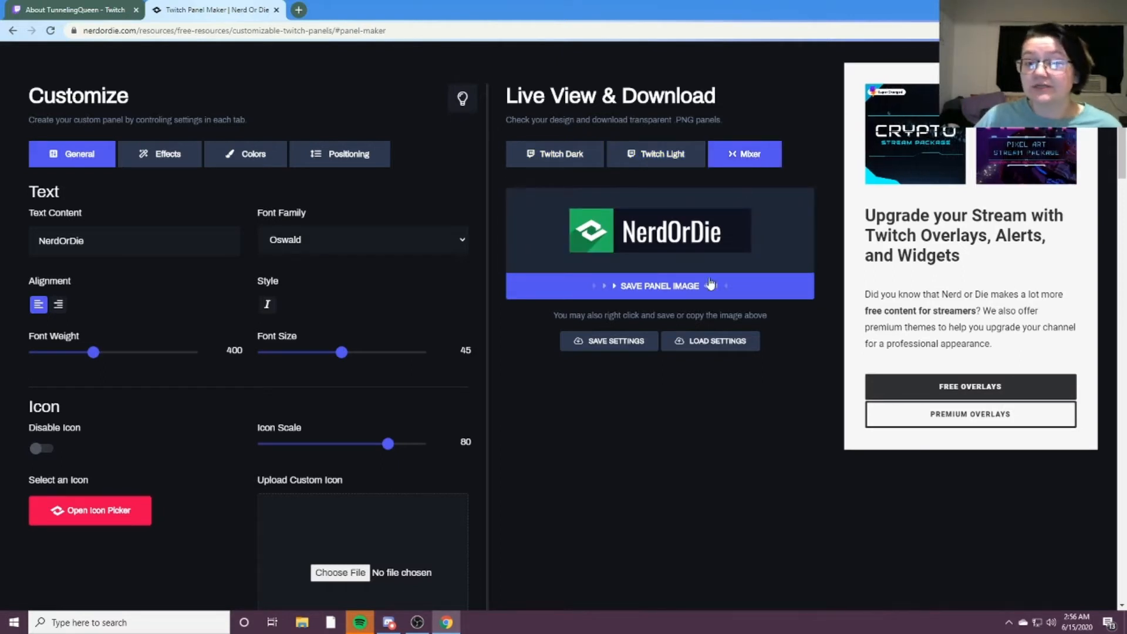
click(644, 154)
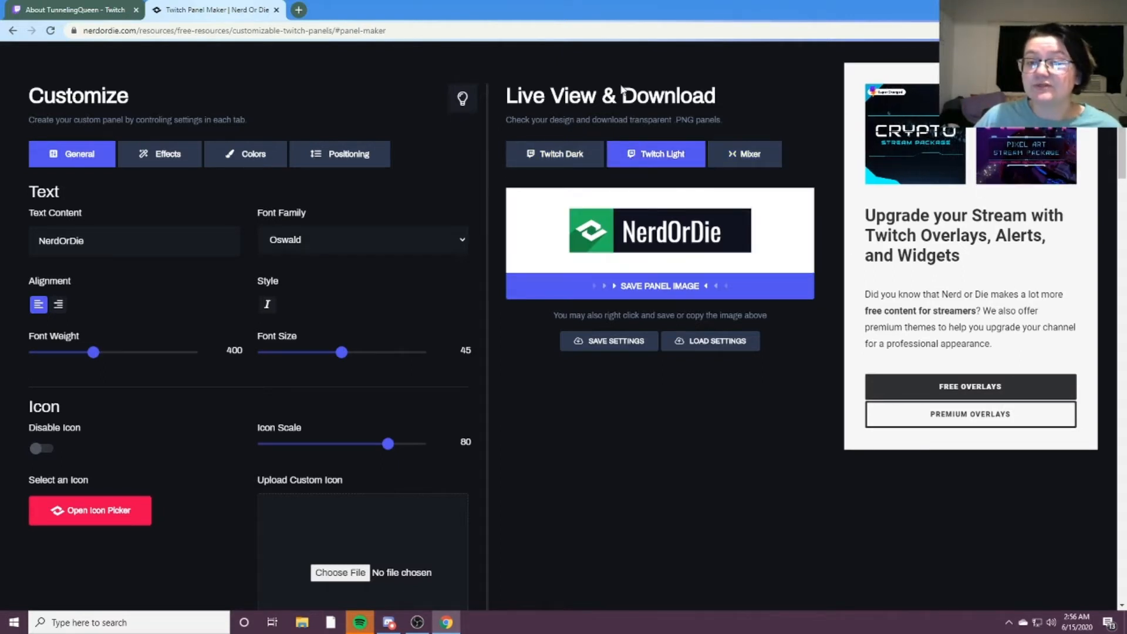
click(570, 158)
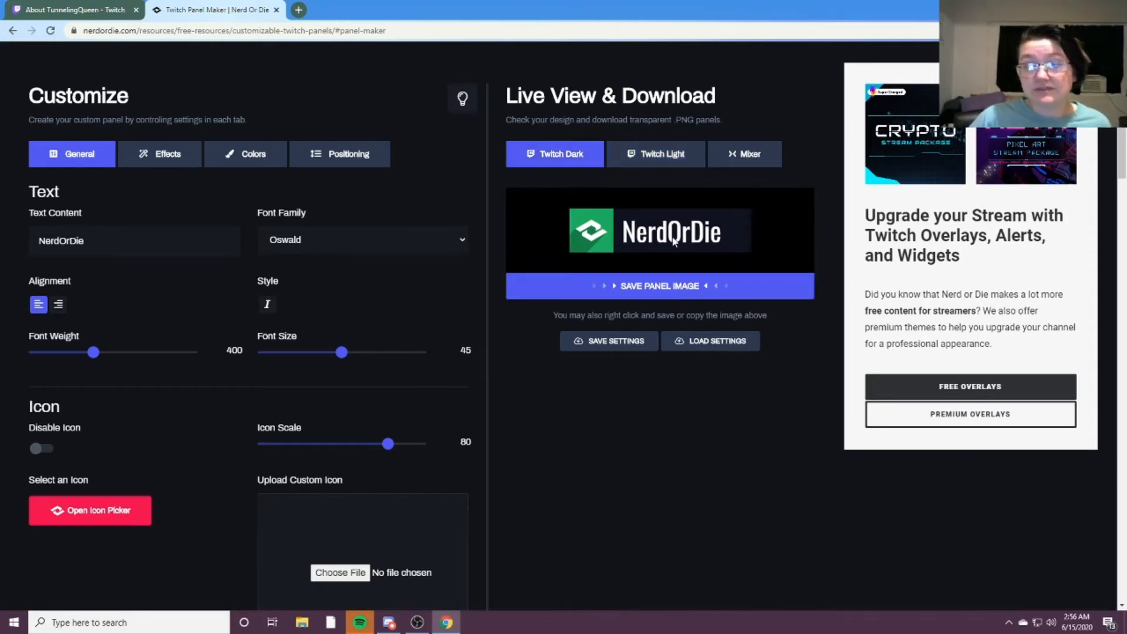
click(652, 163)
click(584, 154)
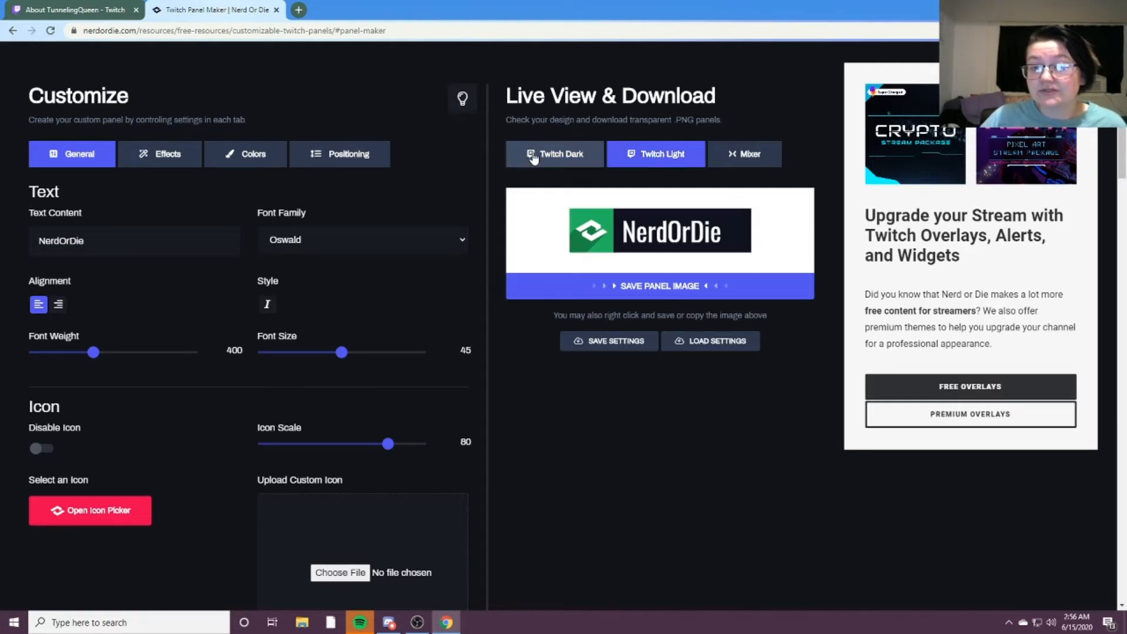
click(655, 156)
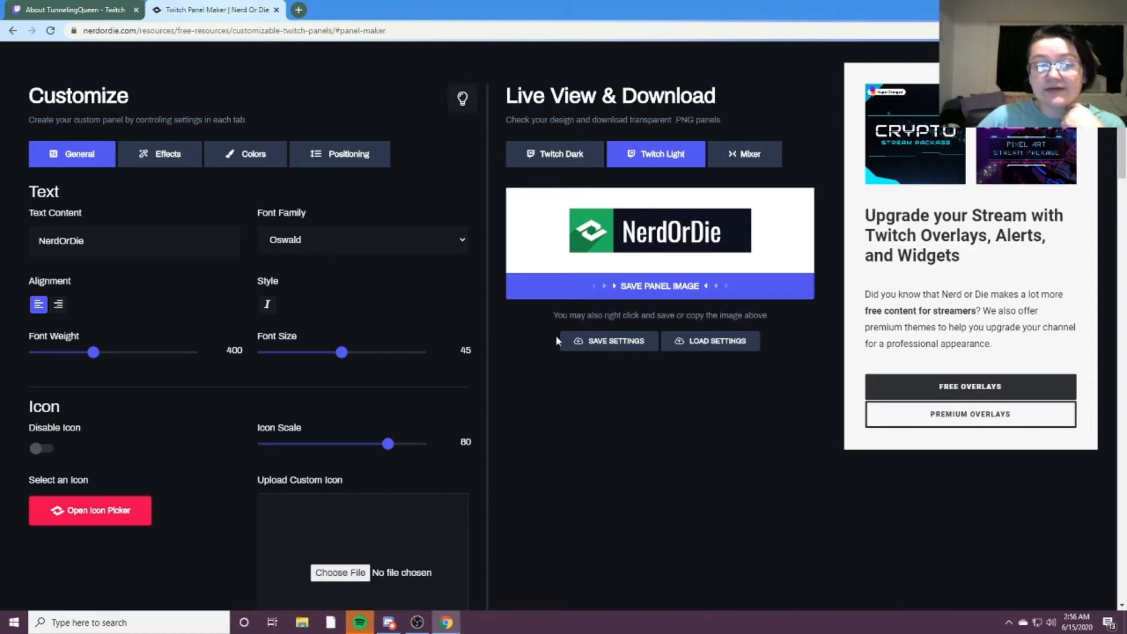
click(93, 520)
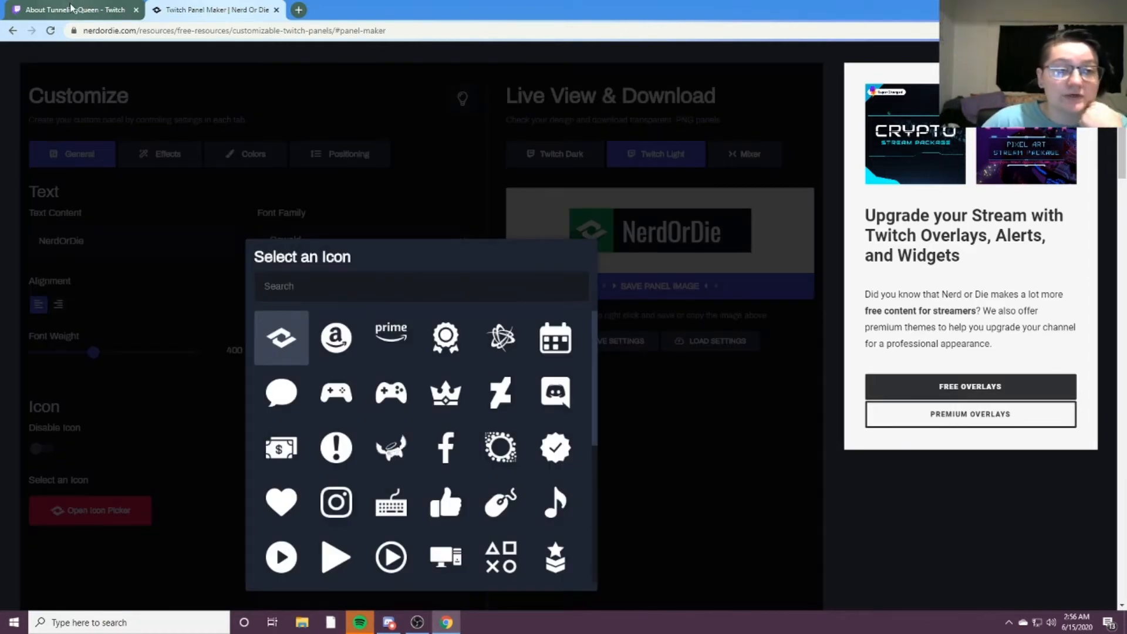
Close and reopen the icon picker, then choose the Facebook icon for the panel.
click(71, 8)
scroll(728, 352, down, 2)
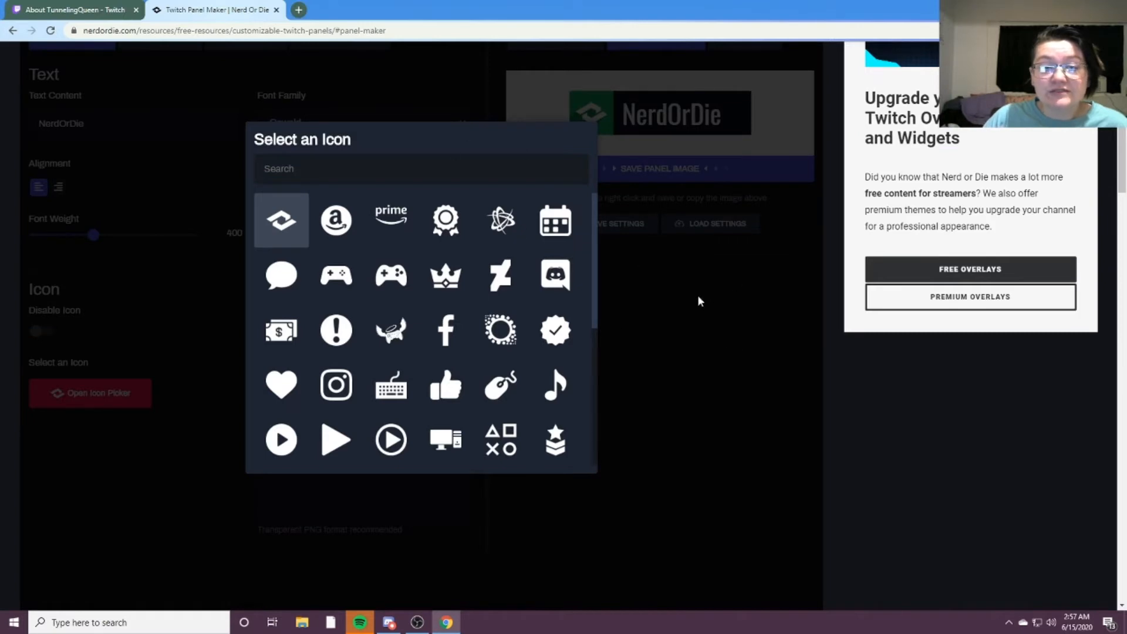
click(698, 302)
scroll(801, 327, up, 4)
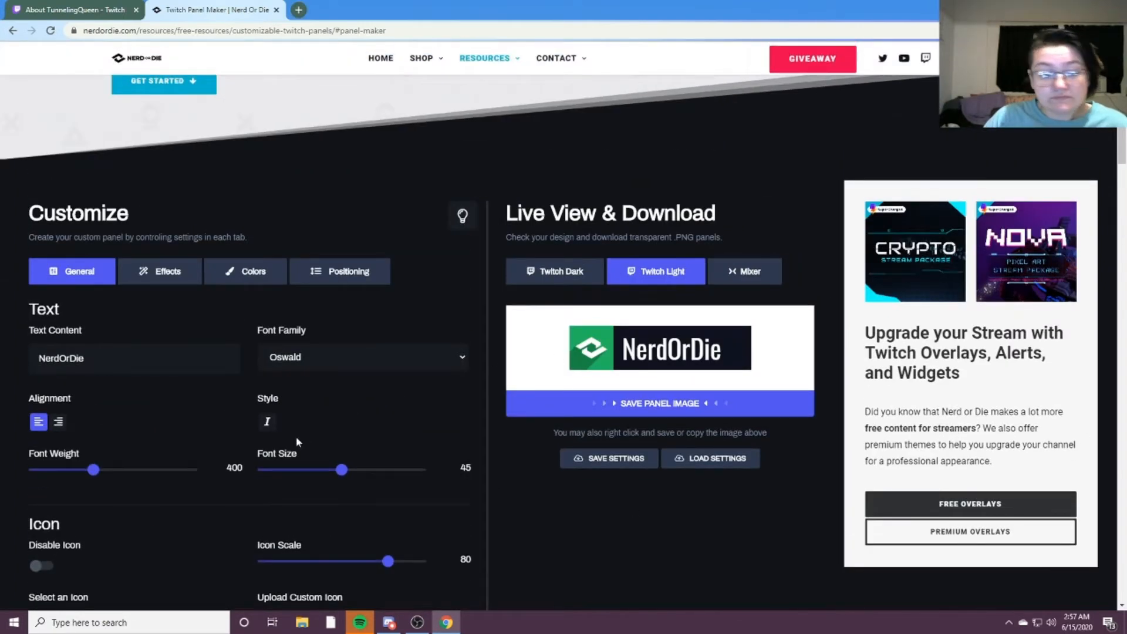
scroll(295, 441, down, 4)
click(88, 393)
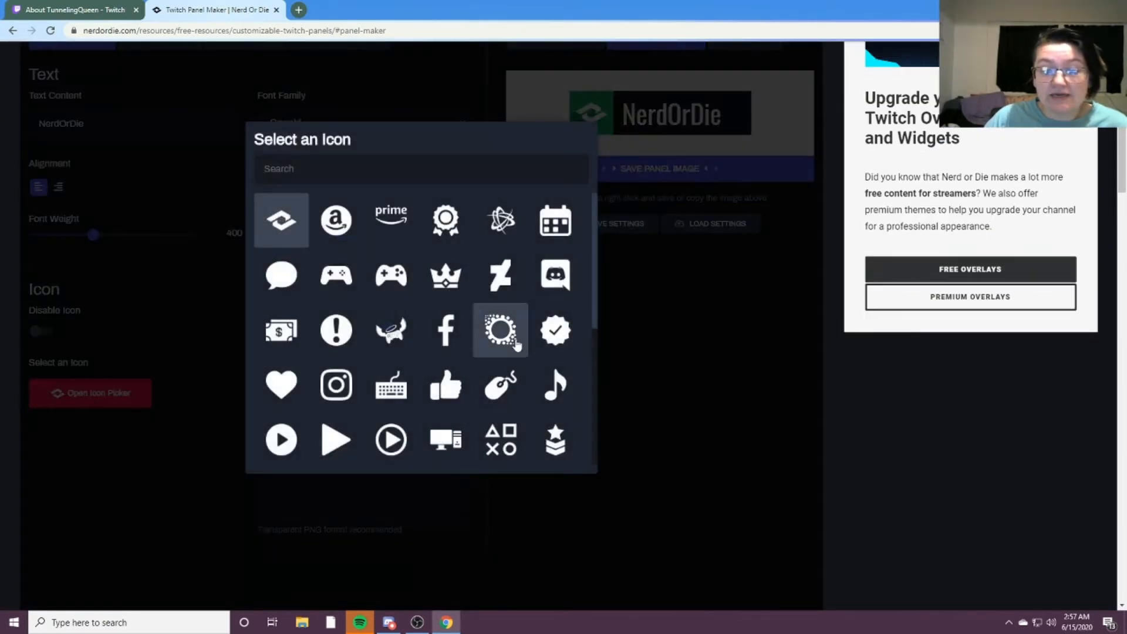
click(445, 330)
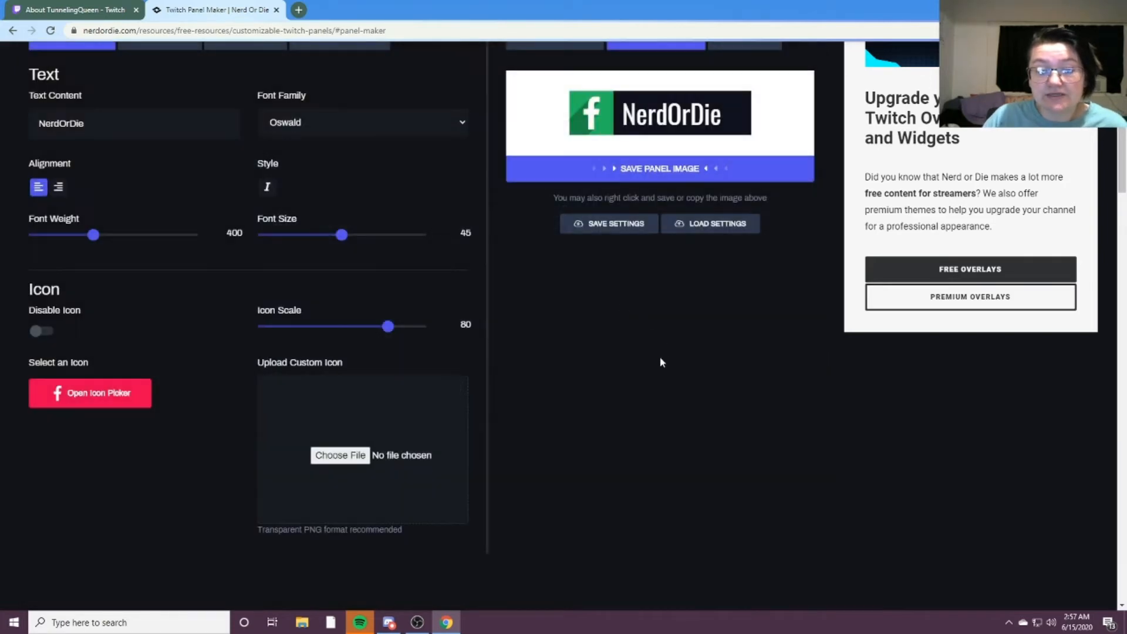
scroll(611, 284, up, 4)
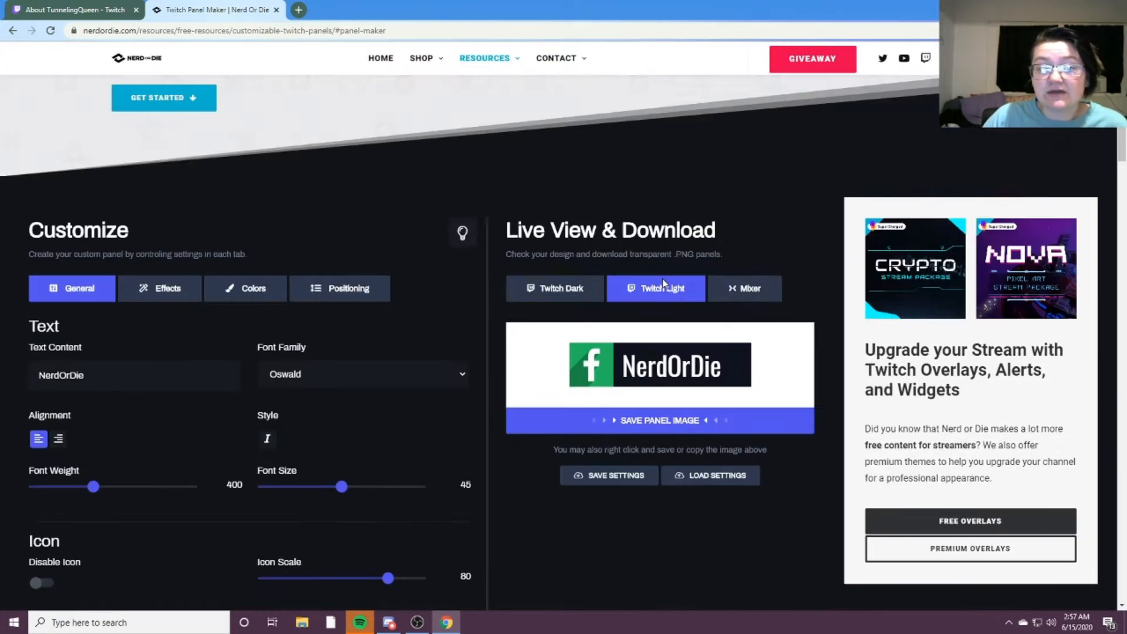
scroll(664, 284, down, 2)
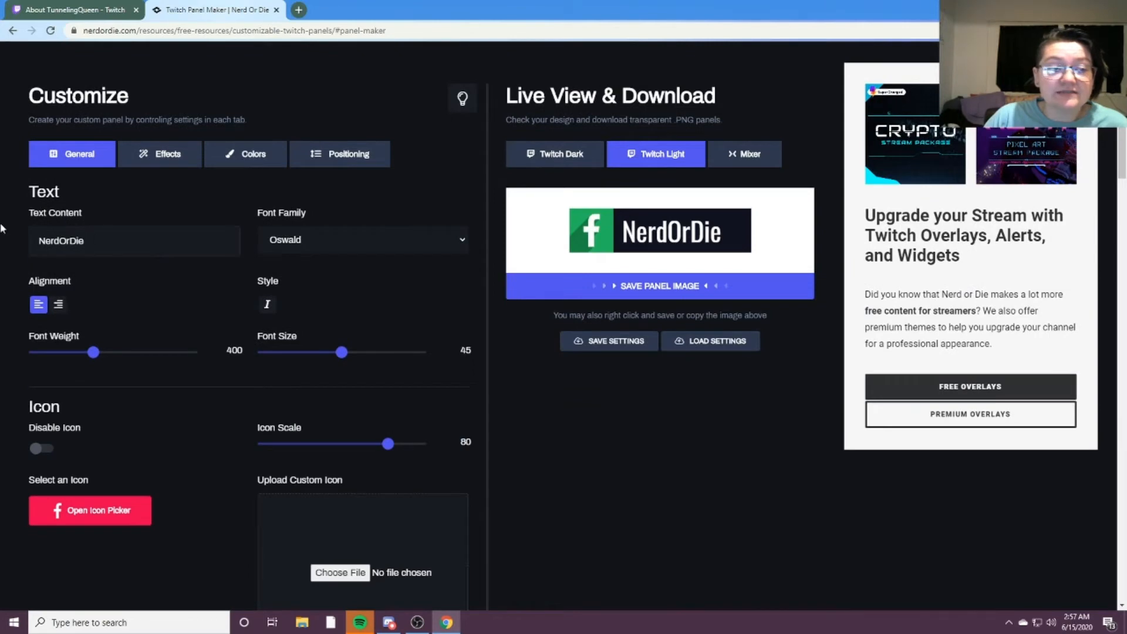
Replace the NerdOrDie placeholder text with 'Perea Marnes' and shrink the font slightly.
drag(116, 242, 1, 239)
key(BackSpace)
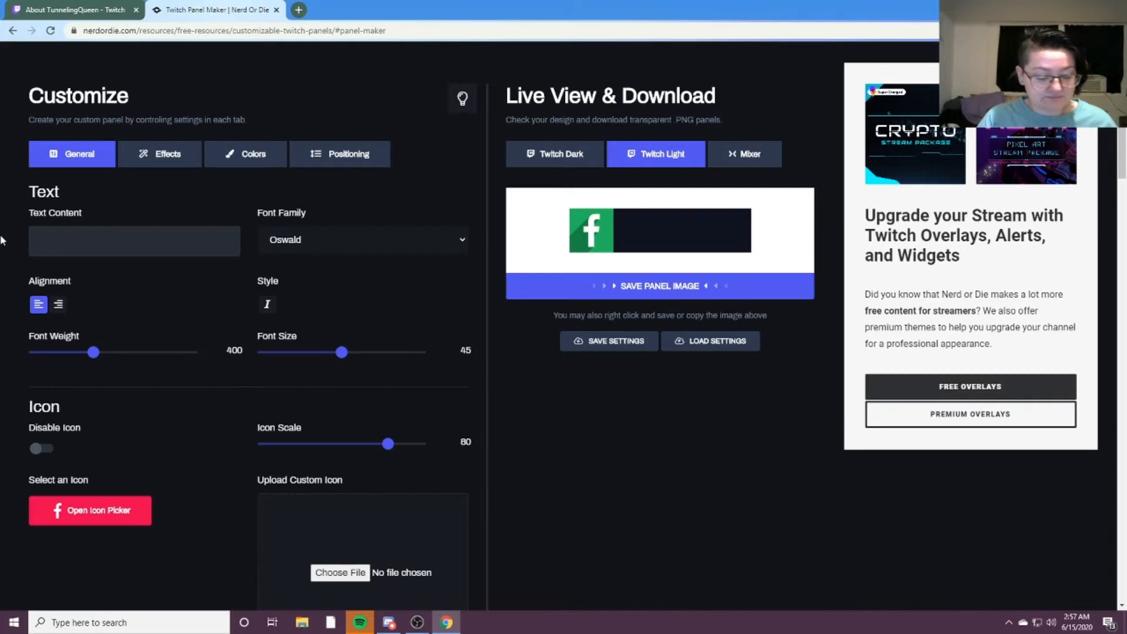
text(Perea)
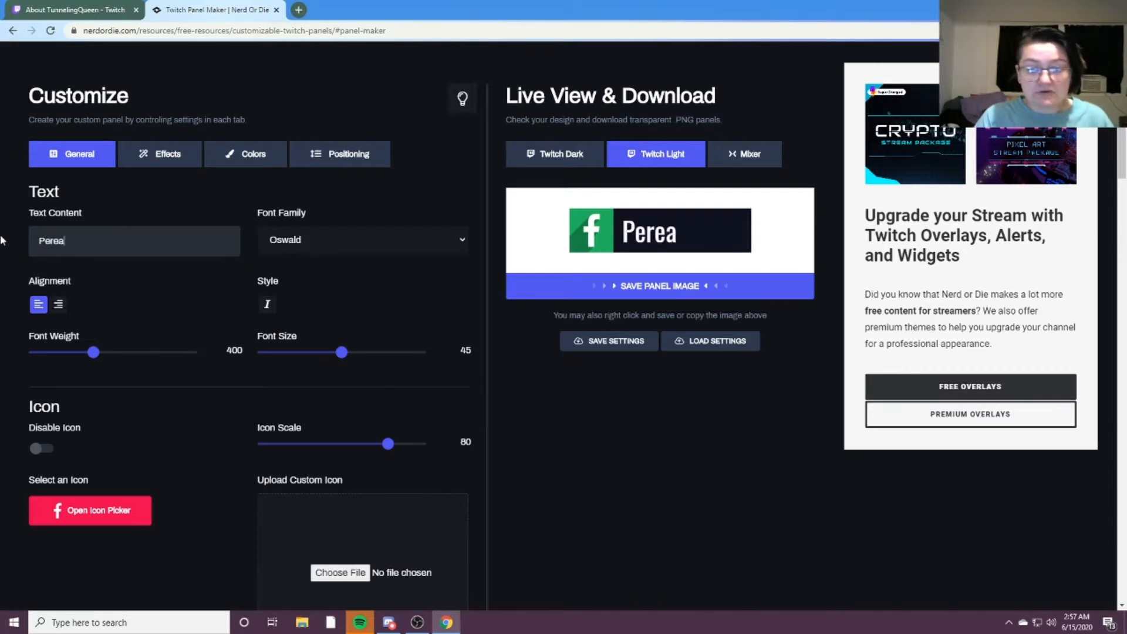
text( M)
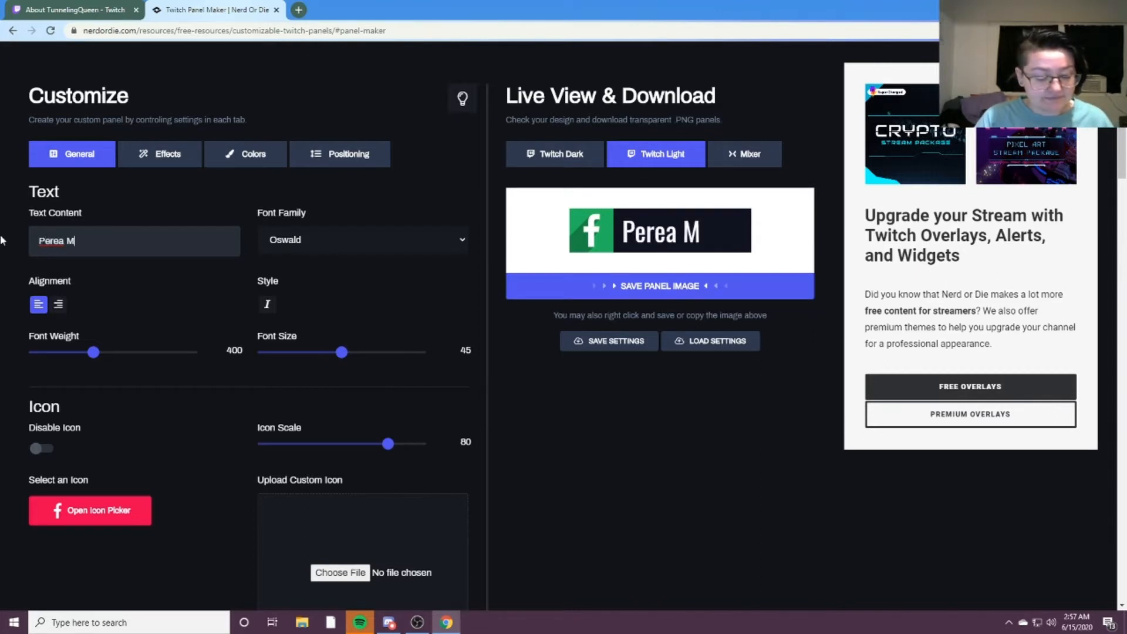
text(arnes)
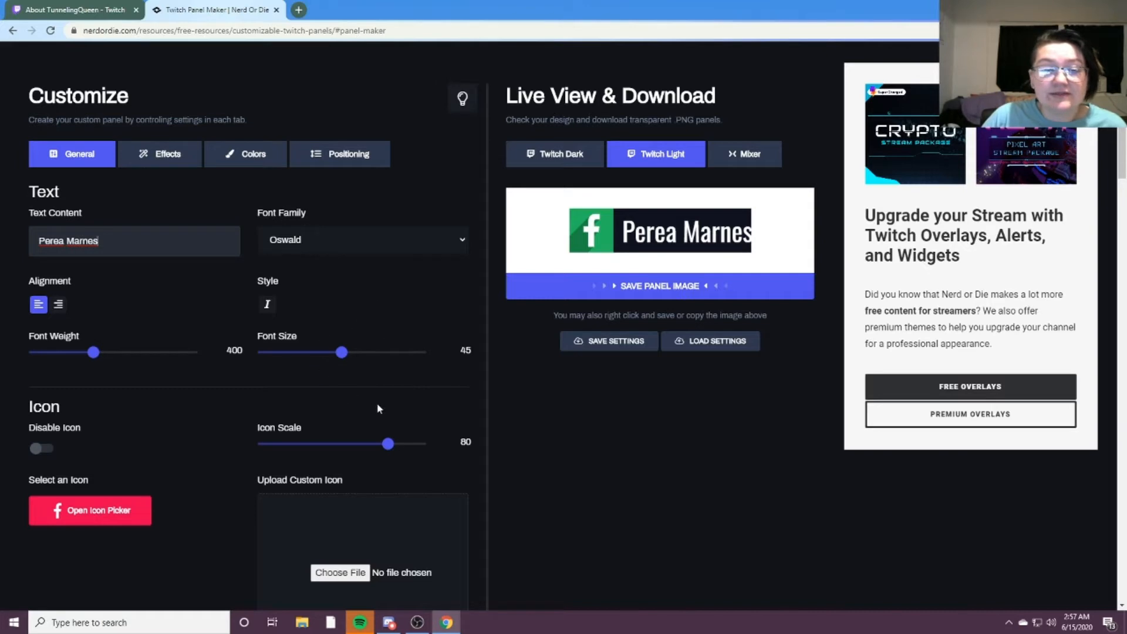
drag(342, 352, 317, 353)
Retype the panel text as 'PEREA MARNES' and switch to the Twitch About page.
drag(112, 241, 3, 216)
key(BackSpace)
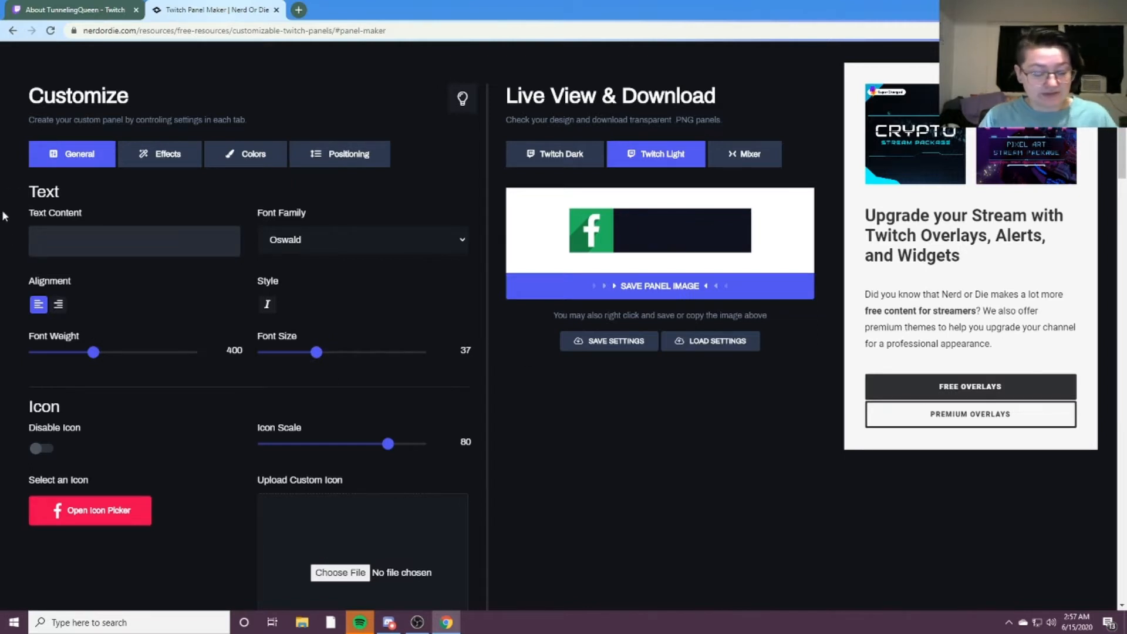
text(PEREA MAR)
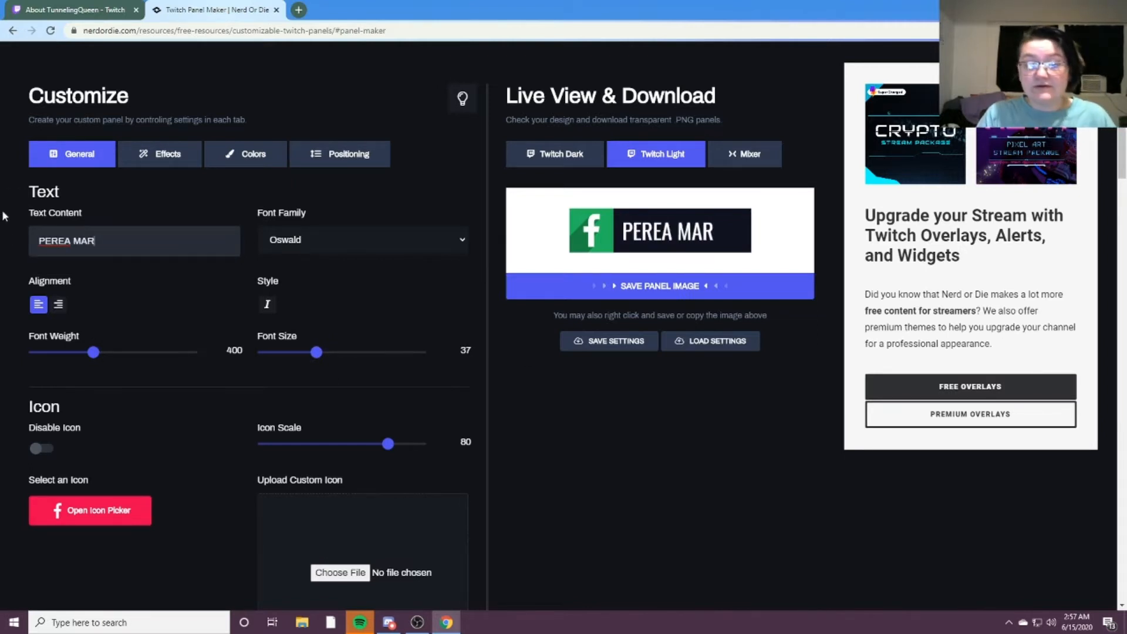
text(NES)
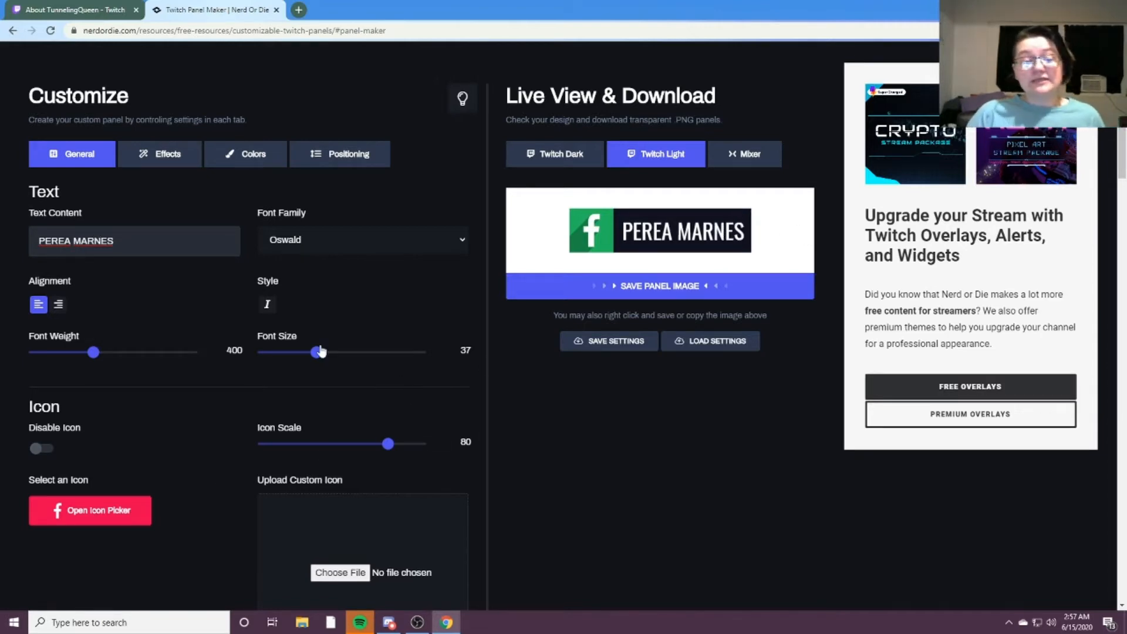
click(88, 10)
scroll(541, 305, down, 3)
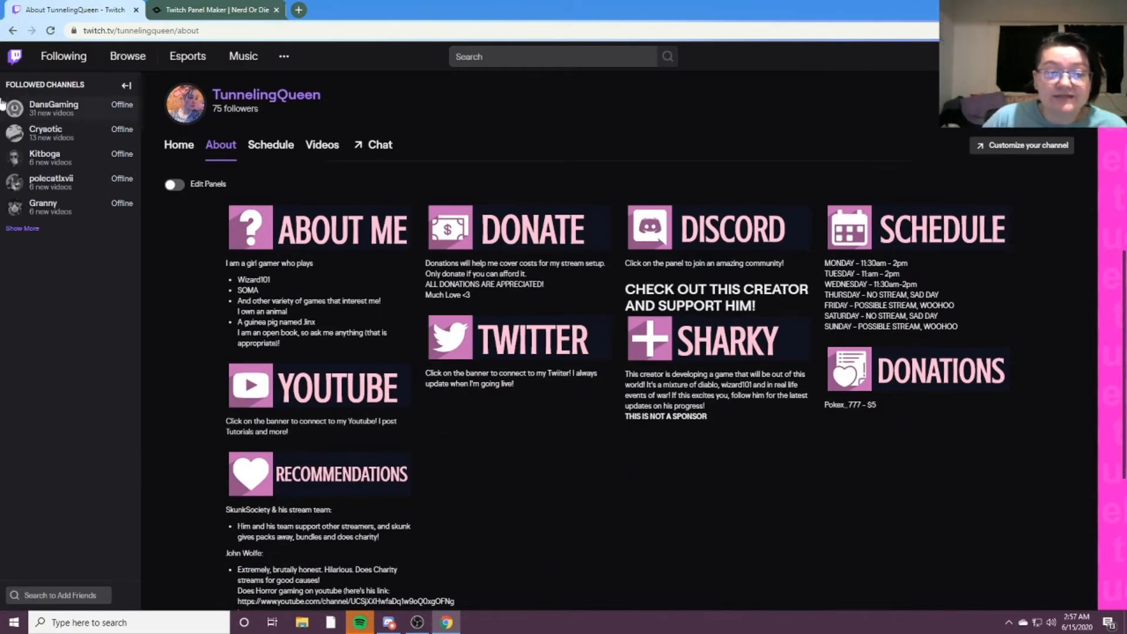
Back in the panel maker, toggle italic off again and try the Bonbon, Montez and Berkshire Swash fonts.
click(199, 10)
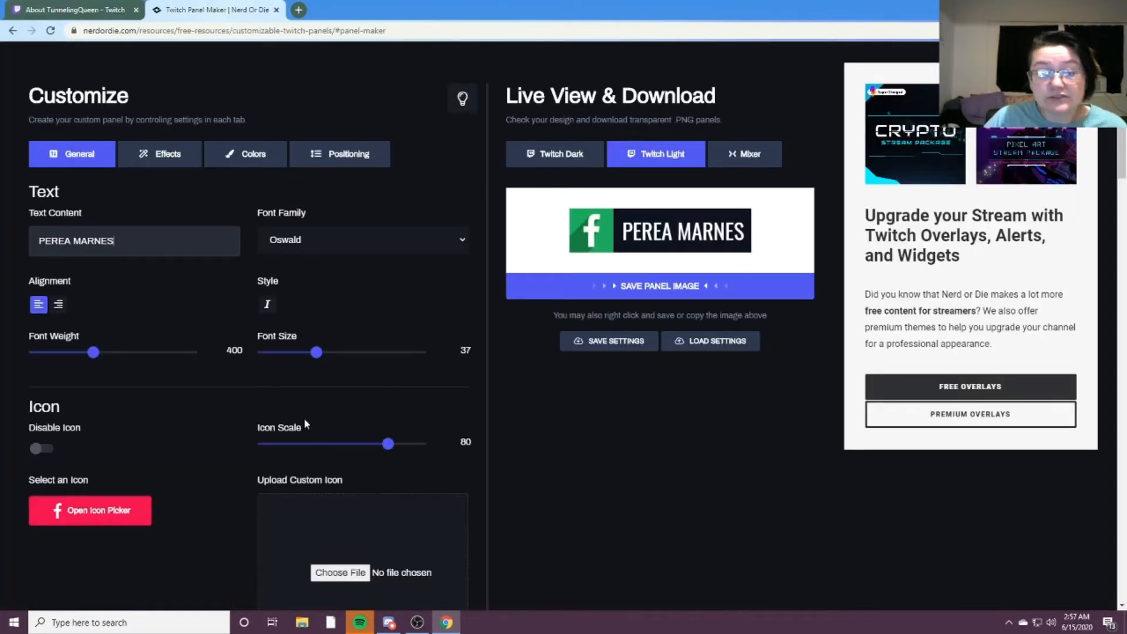
click(268, 305)
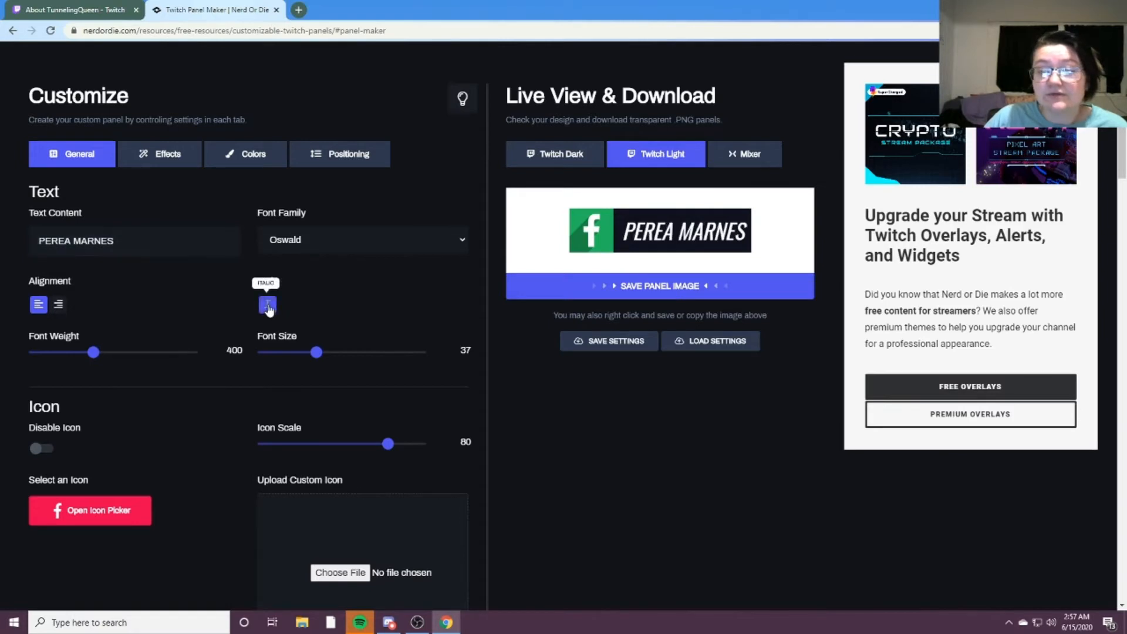
click(268, 307)
click(320, 247)
click(311, 294)
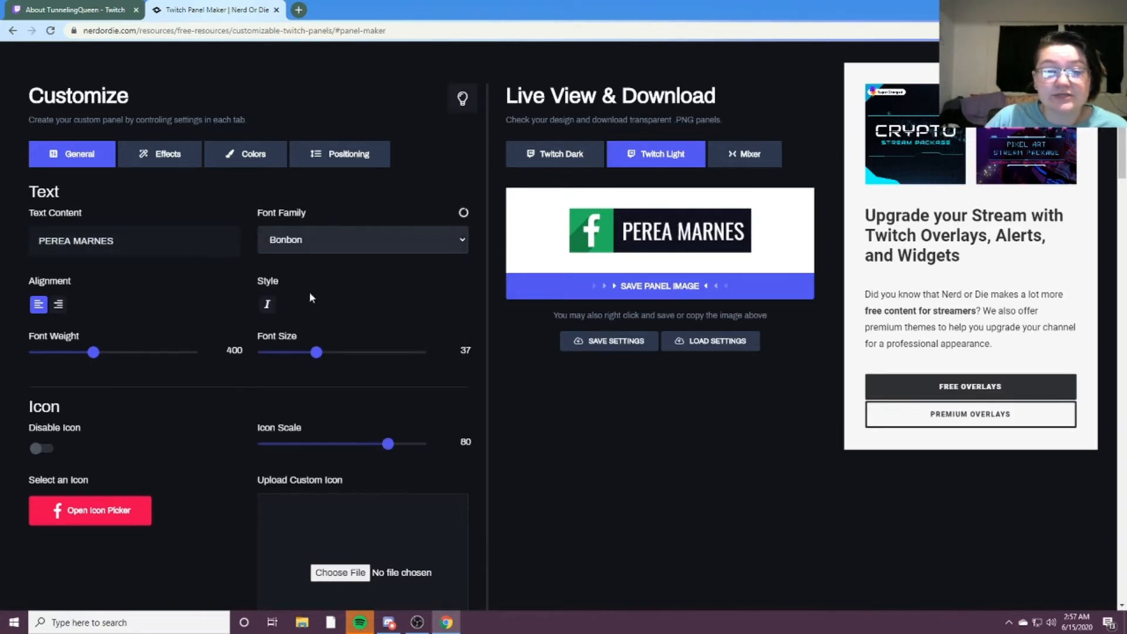
click(325, 244)
click(327, 418)
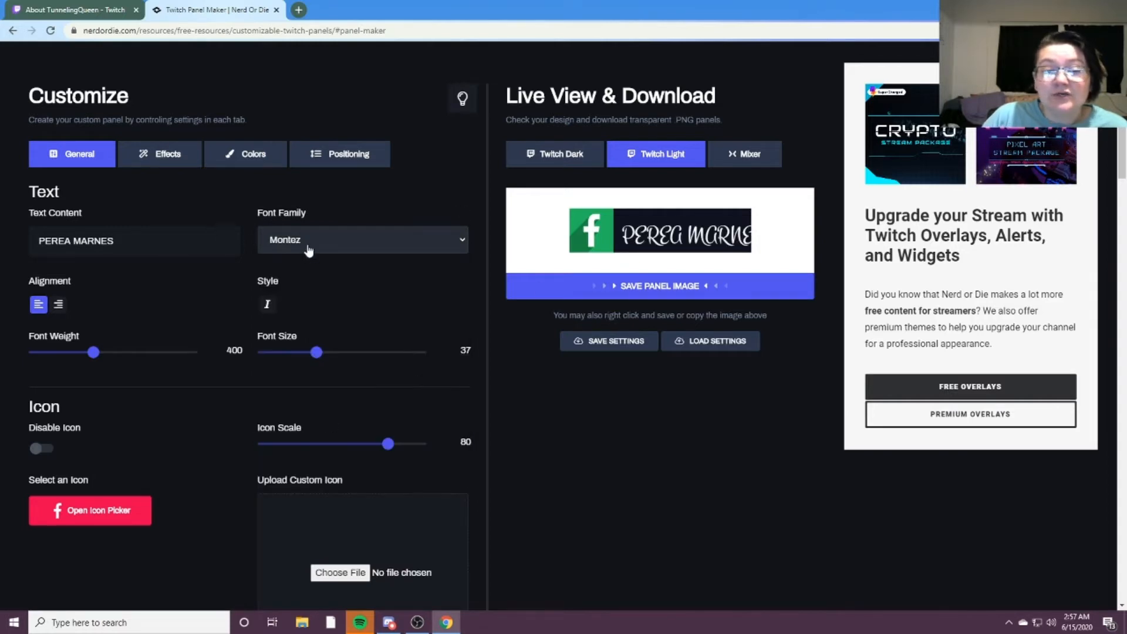
click(308, 250)
click(293, 379)
Try the Pacifico and Amita fonts, then settle on Average.
click(267, 246)
click(303, 319)
click(382, 249)
scroll(311, 446, down, 6)
click(326, 409)
click(343, 242)
scroll(361, 424, down, 5)
click(325, 396)
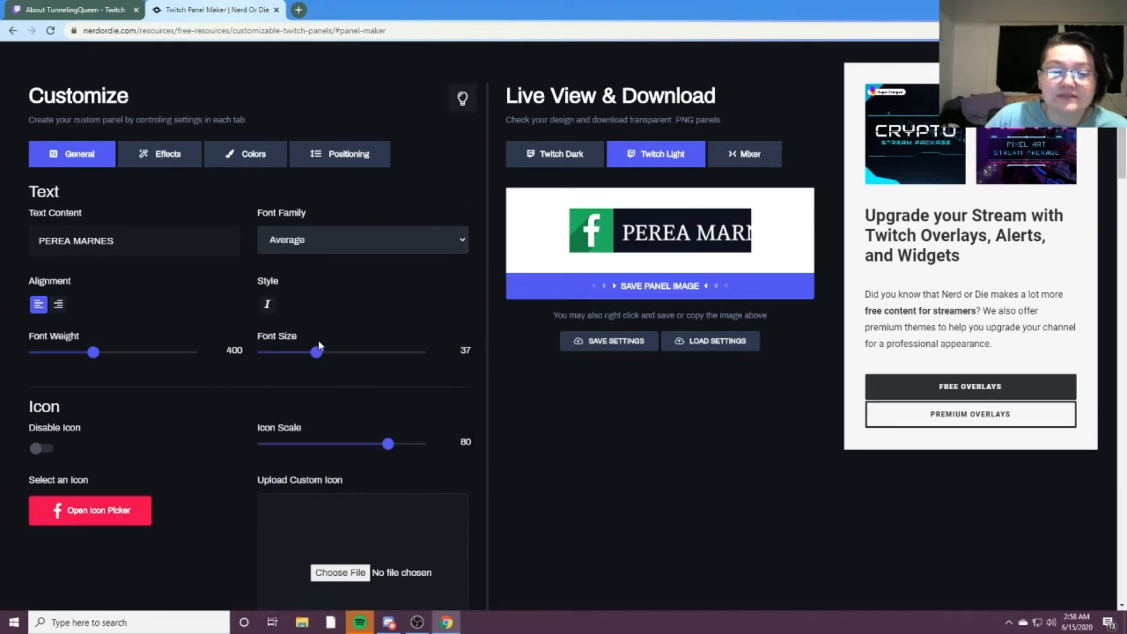
drag(316, 352, 285, 352)
click(125, 235)
key(BackSpace)
key(BackSpace)
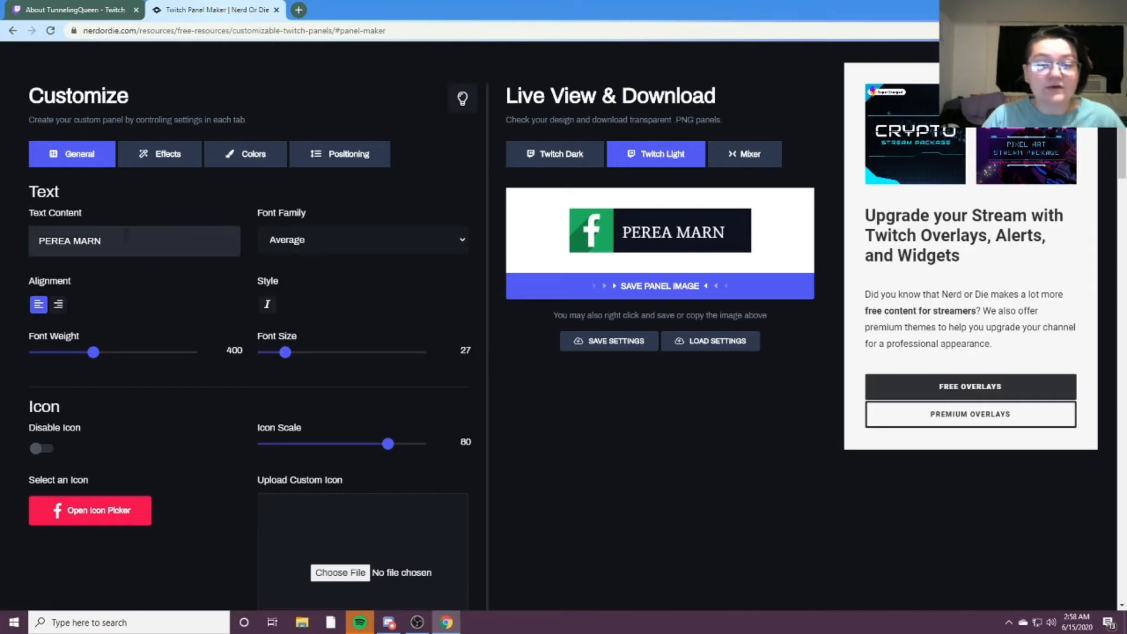
key(BackSpace)
key(BackSpace)
key(BackSpace)
text(arnes)
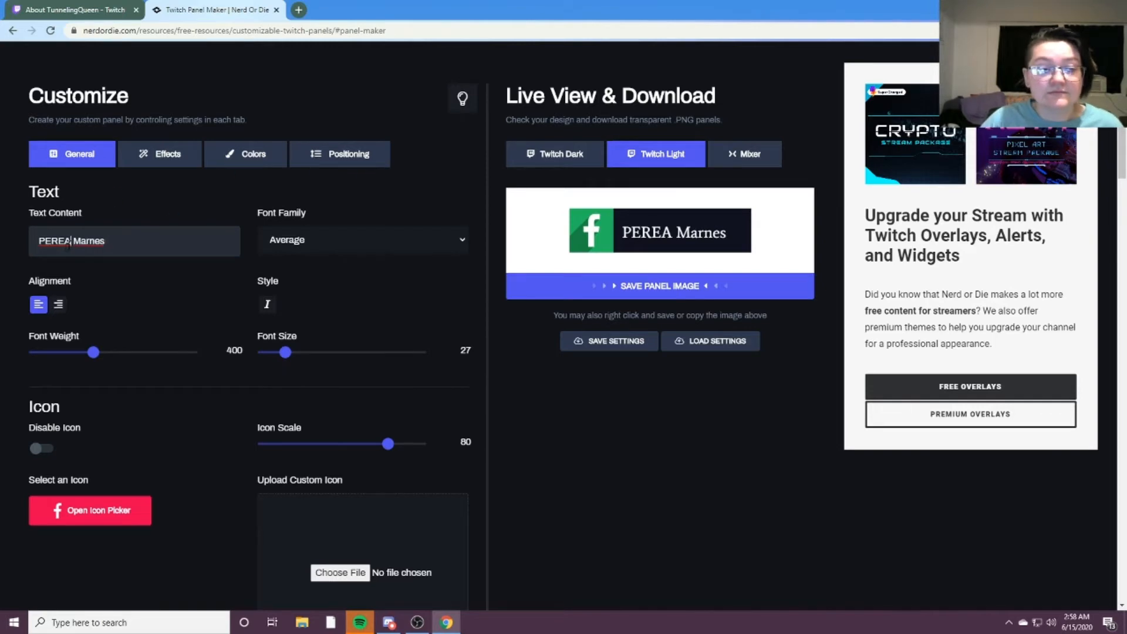
key(BackSpace)
key(BackSpace)
key(BackSpace)
key(BackSpace)
text(erea)
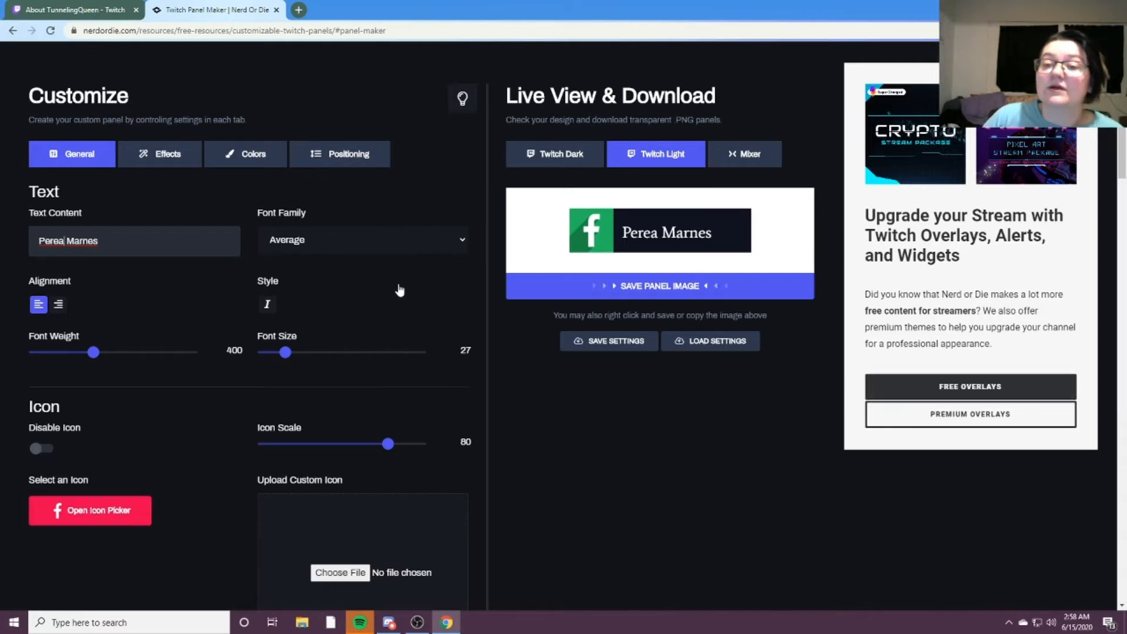
Cycle the preview through Twitch Dark, Light and Mixer, keep Twitch Dark, and open the Colors settings.
click(538, 153)
click(650, 152)
click(573, 154)
click(657, 153)
click(750, 154)
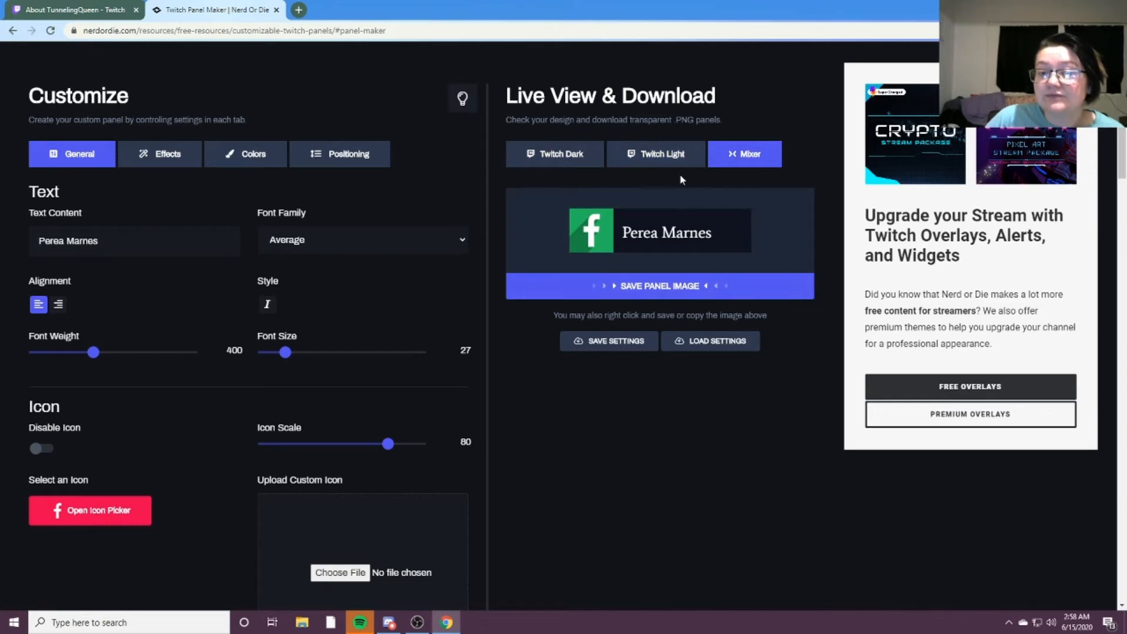
click(657, 154)
click(552, 154)
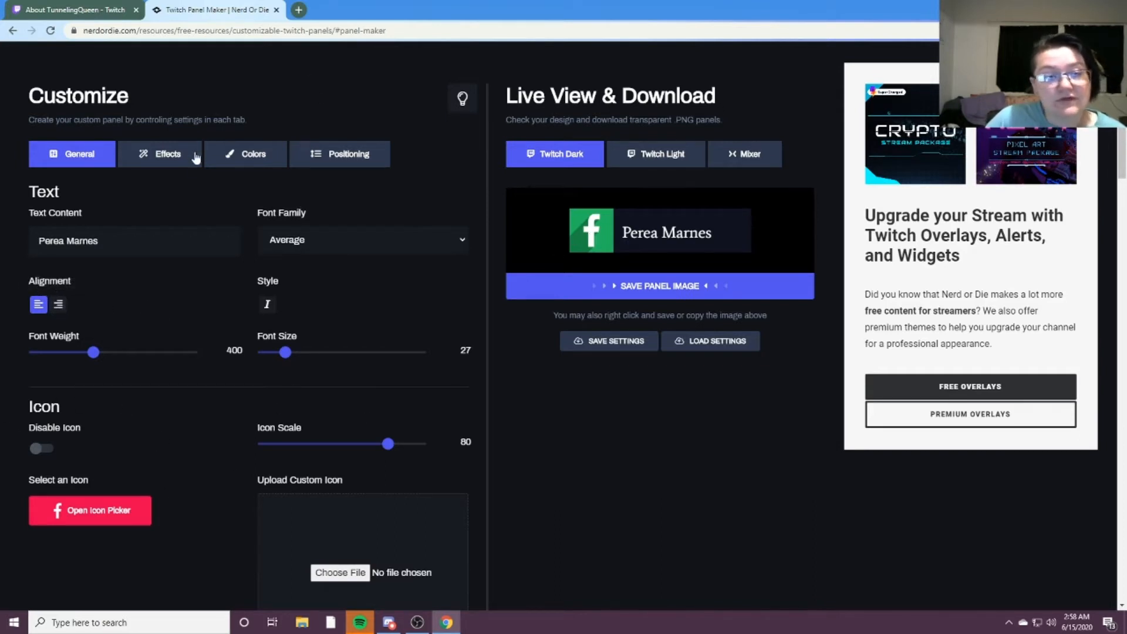
click(262, 156)
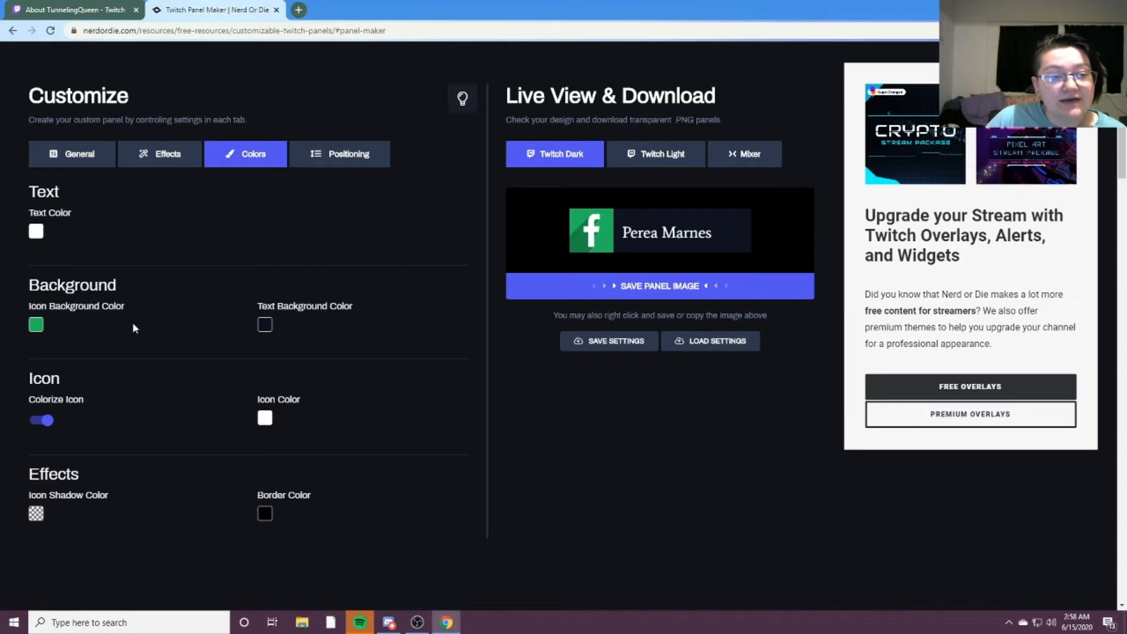
Change the Icon Background Color from green to a dark steel blue.
click(36, 324)
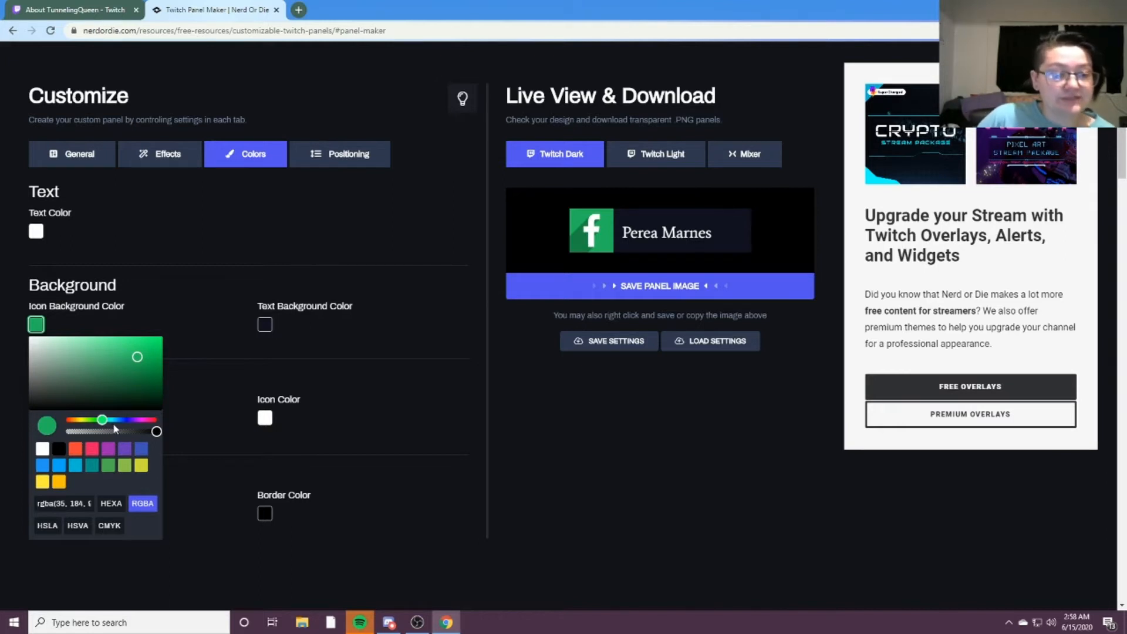
drag(102, 419, 115, 421)
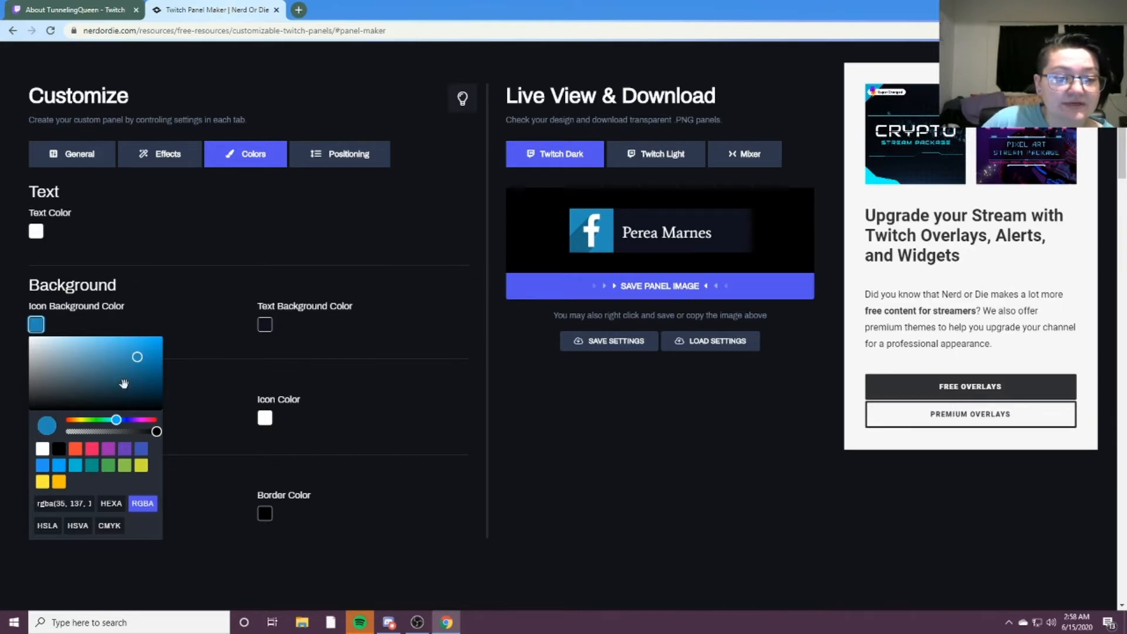
drag(138, 357, 165, 341)
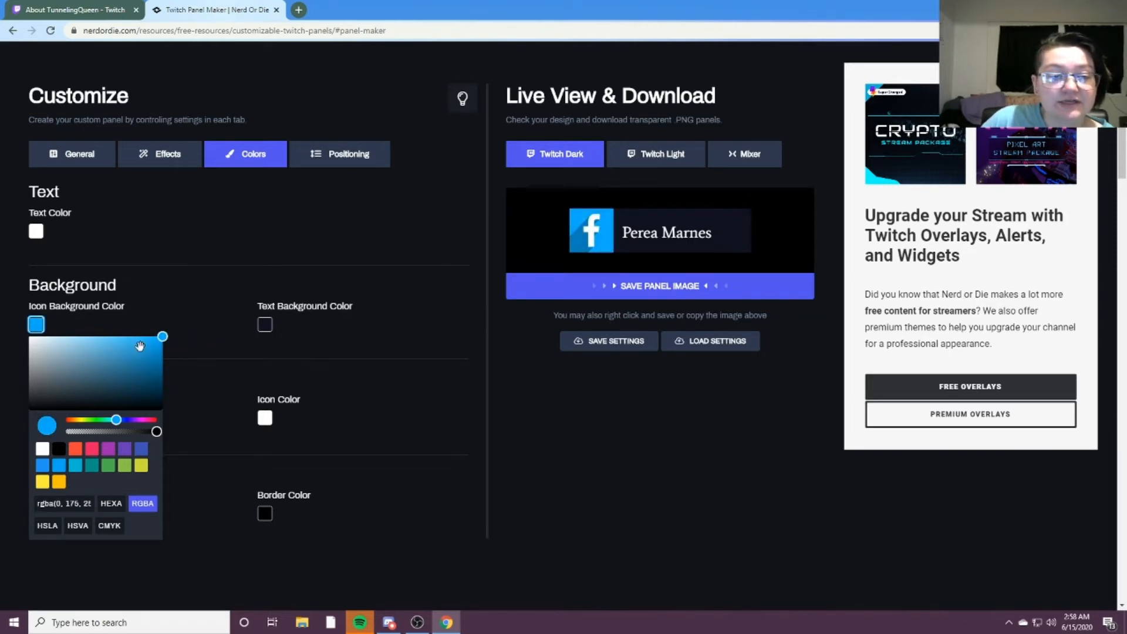
drag(163, 335, 118, 376)
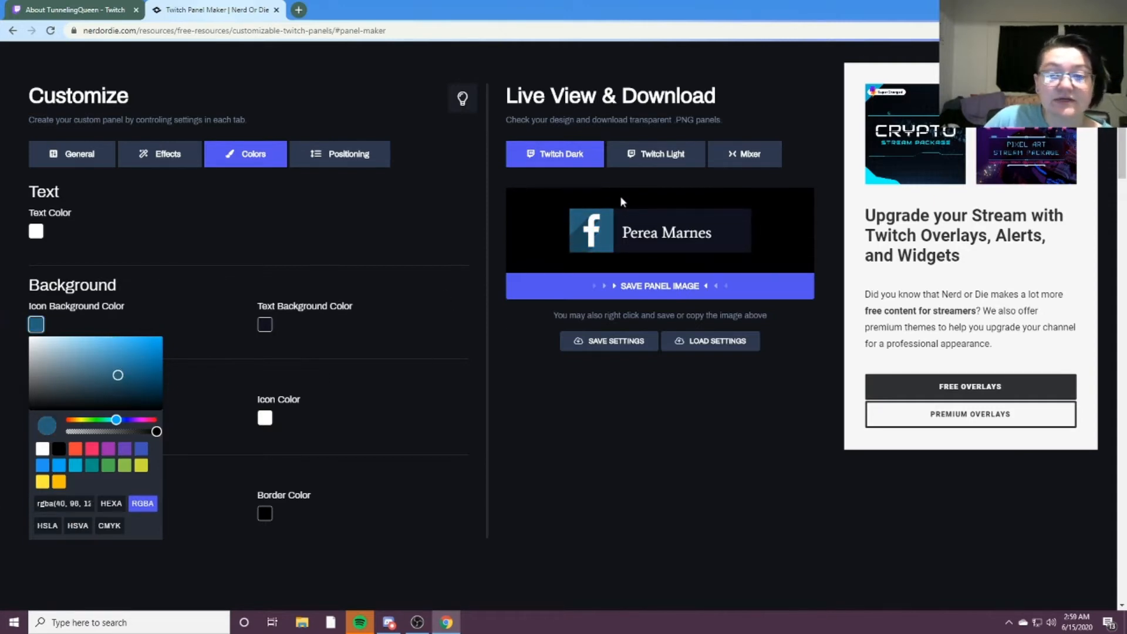
click(265, 323)
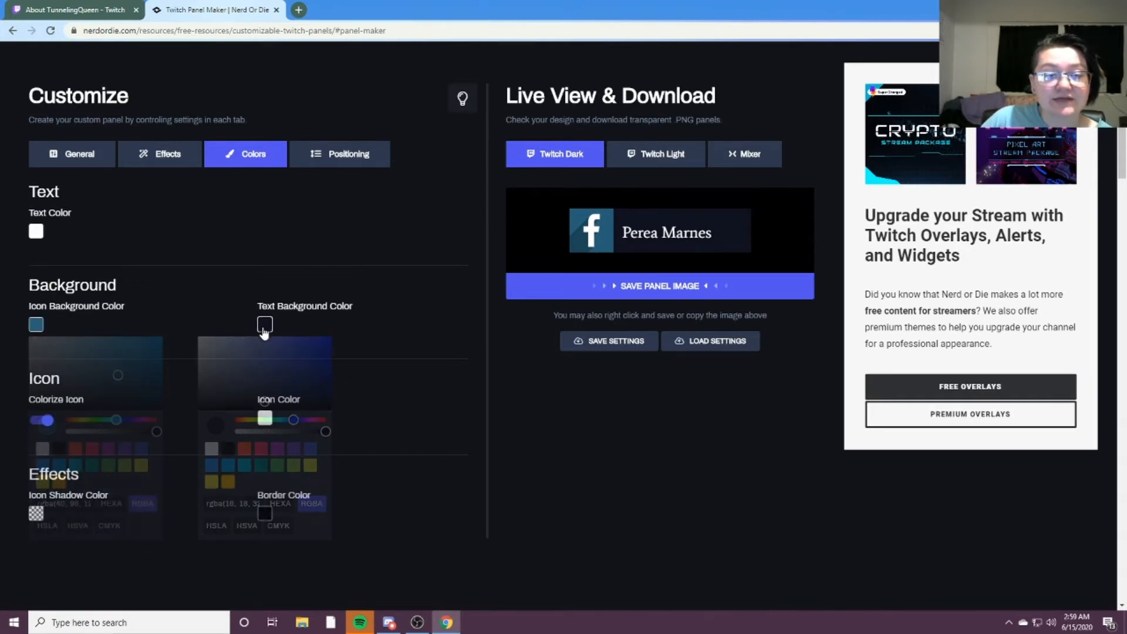
Set the Text Background Color to a brownish red by darkening the orange-red preset.
click(651, 226)
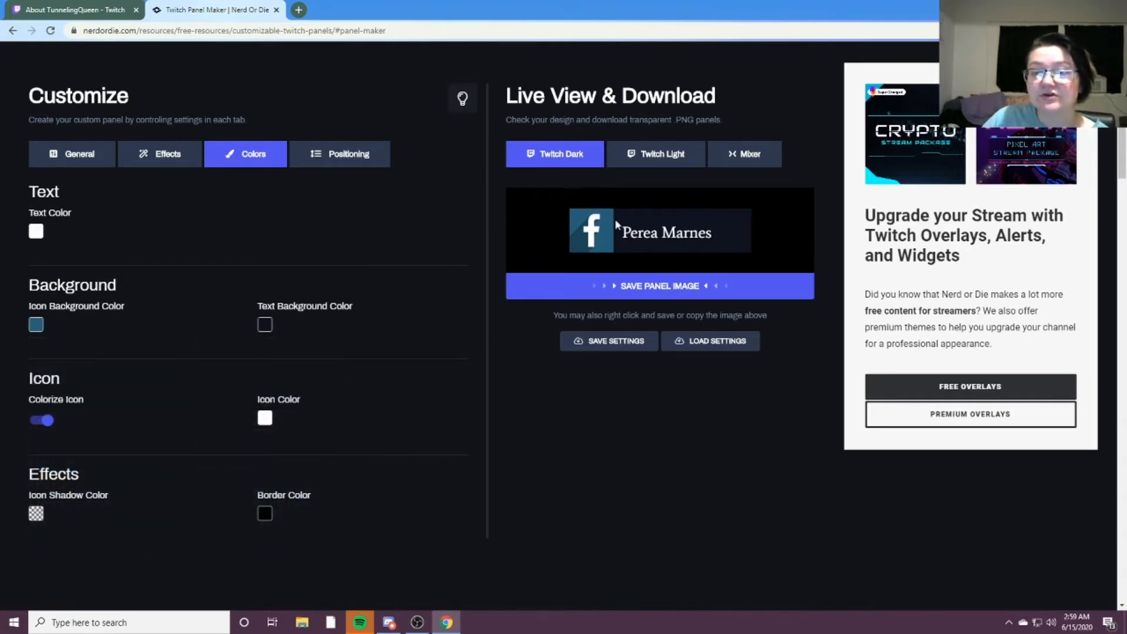
click(265, 324)
click(261, 388)
drag(261, 388, 267, 356)
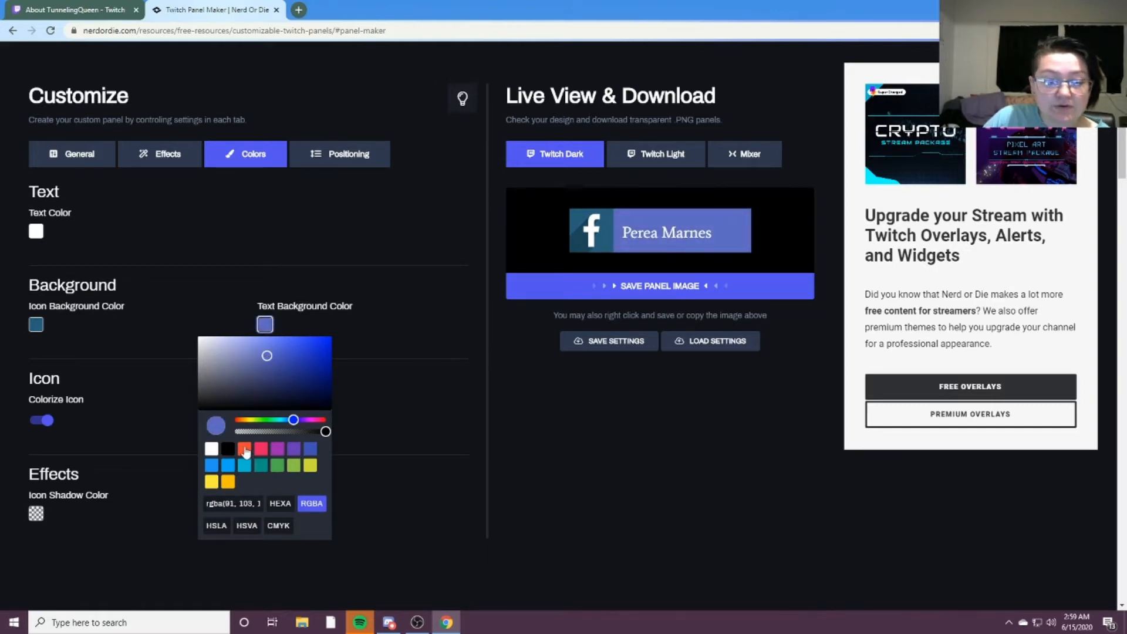
click(245, 449)
drag(304, 339, 273, 355)
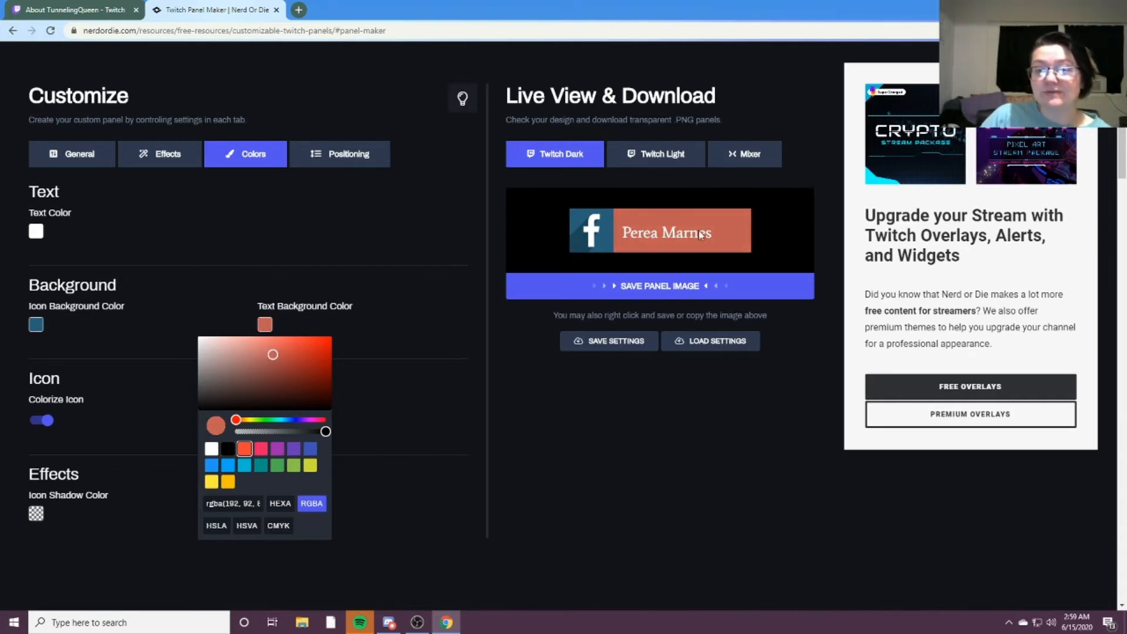
click(37, 326)
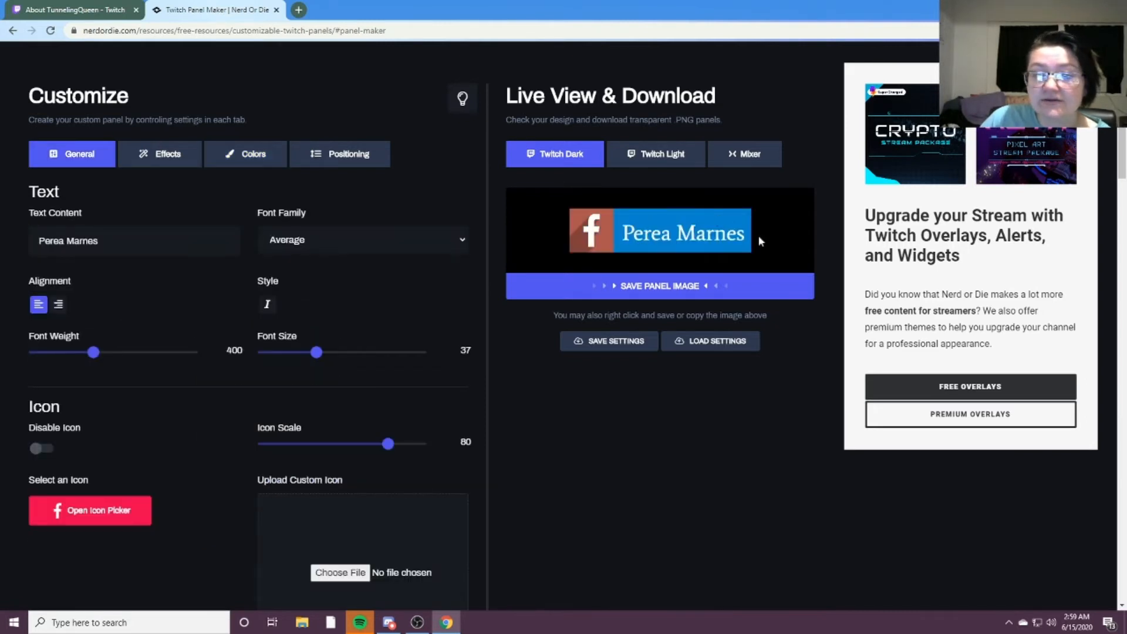
Set the text vertical position to 6 and horizontal position to -3, then open Effects.
click(345, 154)
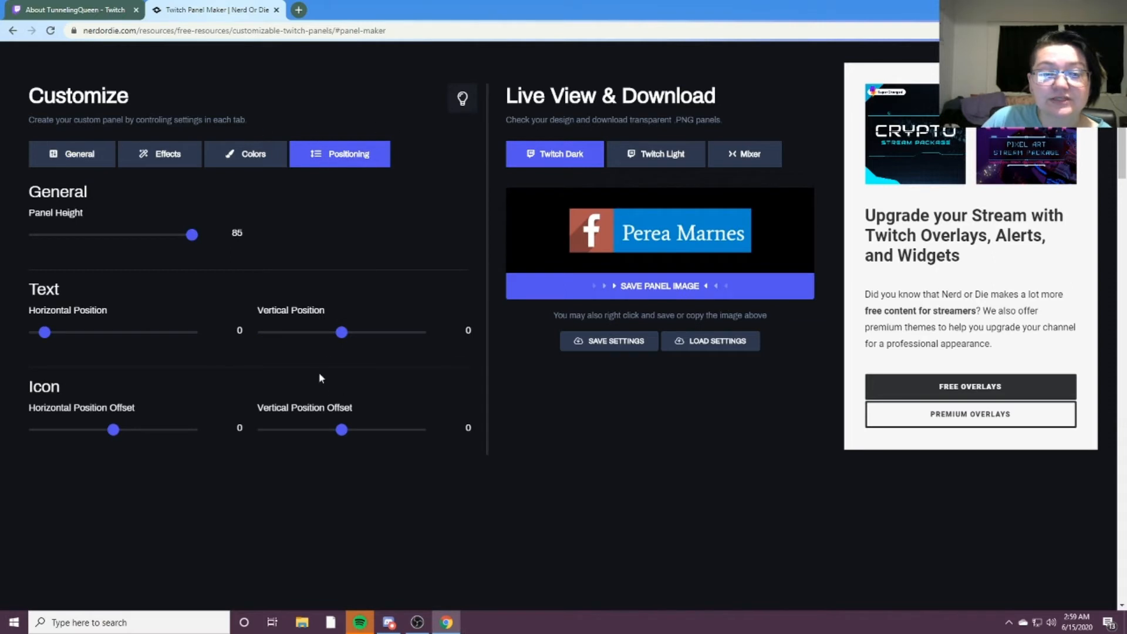
mouse_move(347, 336)
mouse_down()
mouse_move(330, 334)
mouse_move(381, 323)
mouse_move(281, 325)
mouse_move(415, 323)
mouse_move(354, 324)
mouse_up()
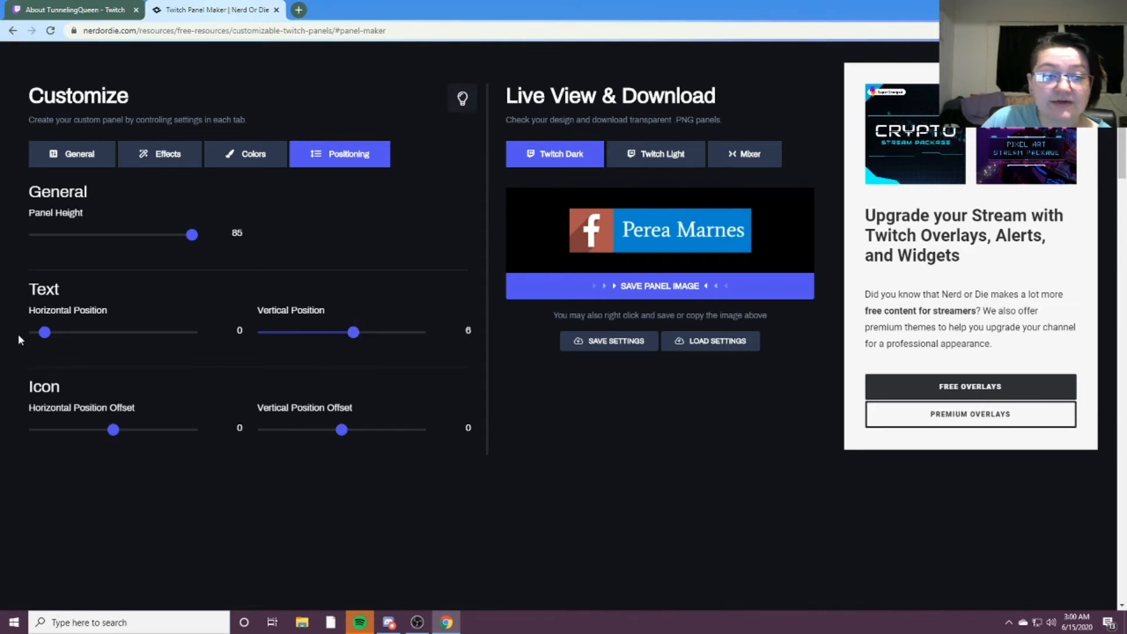
mouse_move(43, 333)
mouse_down()
mouse_move(58, 333)
mouse_move(25, 333)
mouse_move(41, 333)
mouse_up()
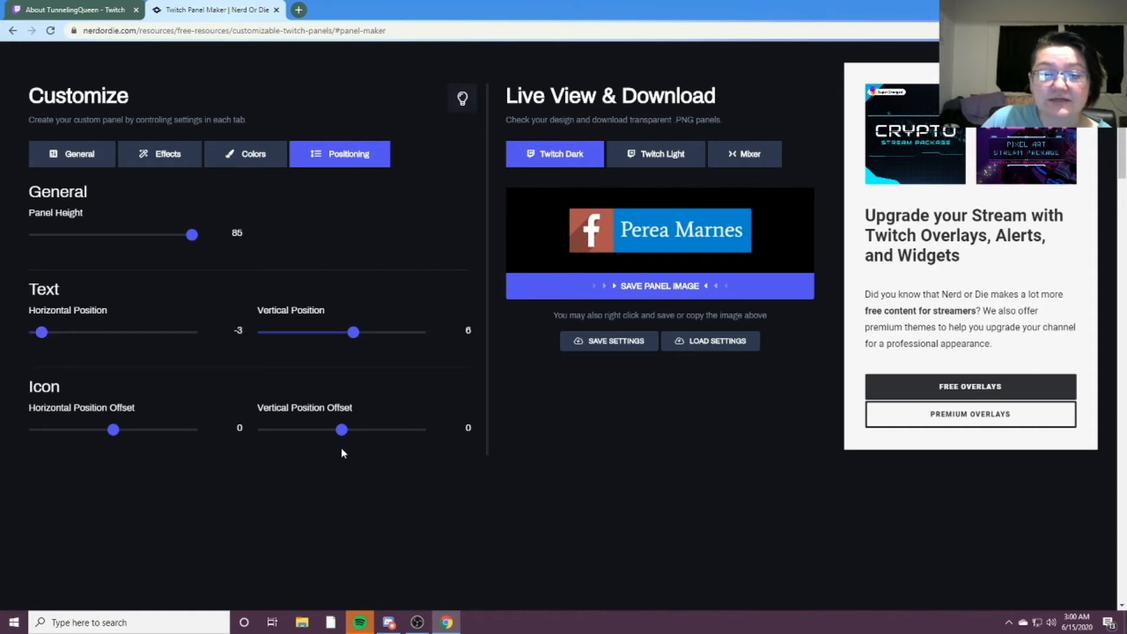
mouse_move(343, 433)
mouse_down()
mouse_move(365, 430)
mouse_move(319, 428)
mouse_move(342, 428)
mouse_up()
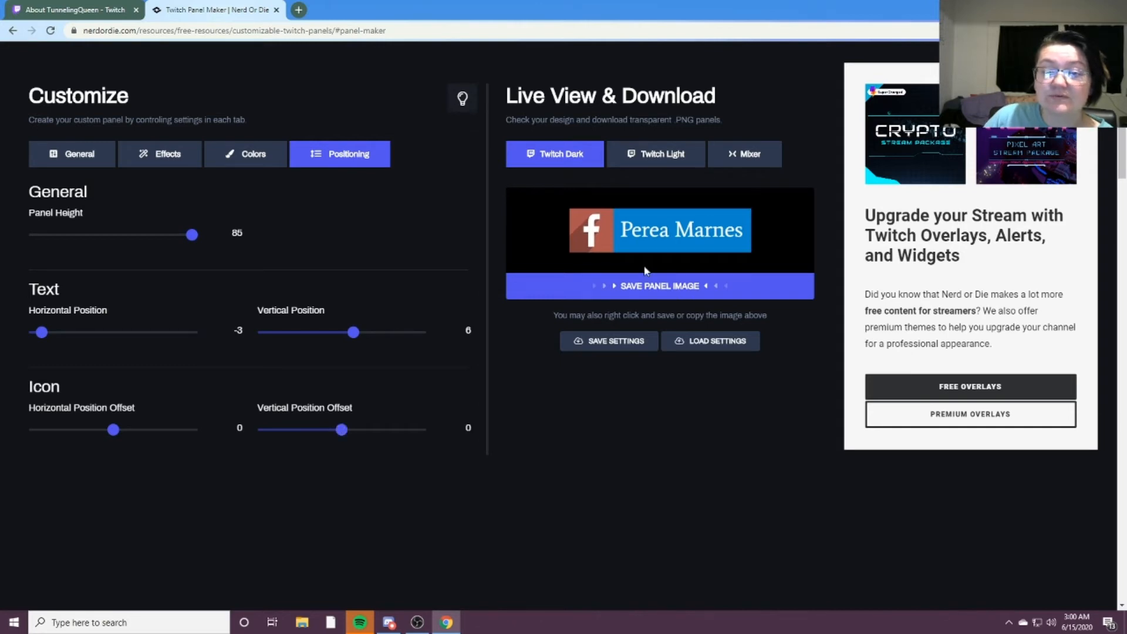
click(159, 154)
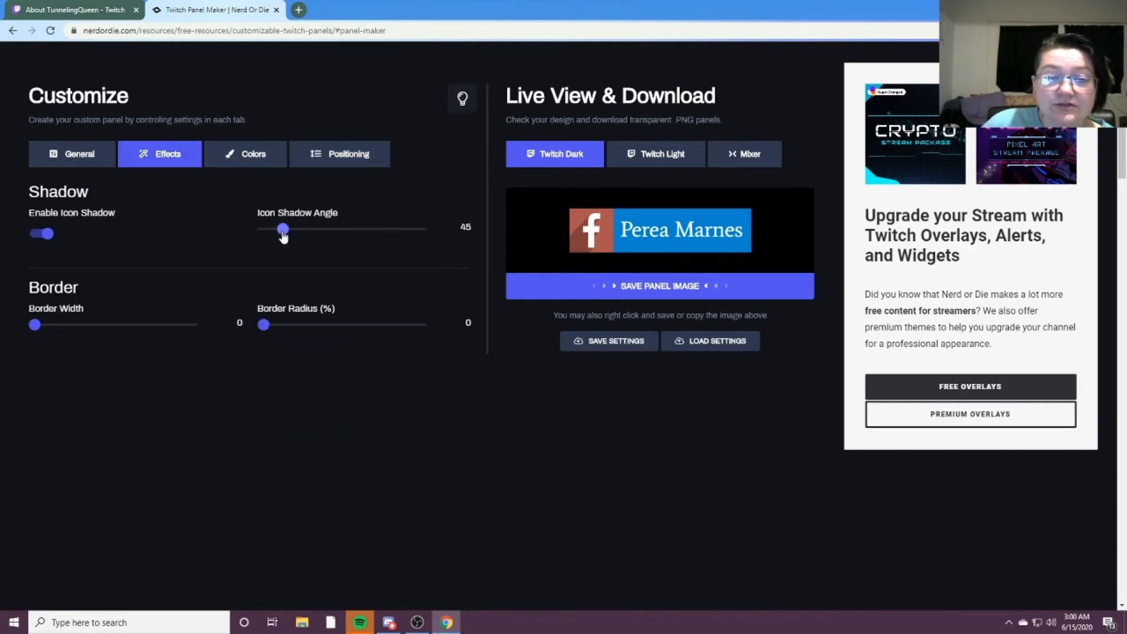
mouse_move(284, 234)
mouse_down()
mouse_move(444, 225)
mouse_move(222, 224)
mouse_move(298, 220)
mouse_move(289, 220)
mouse_up()
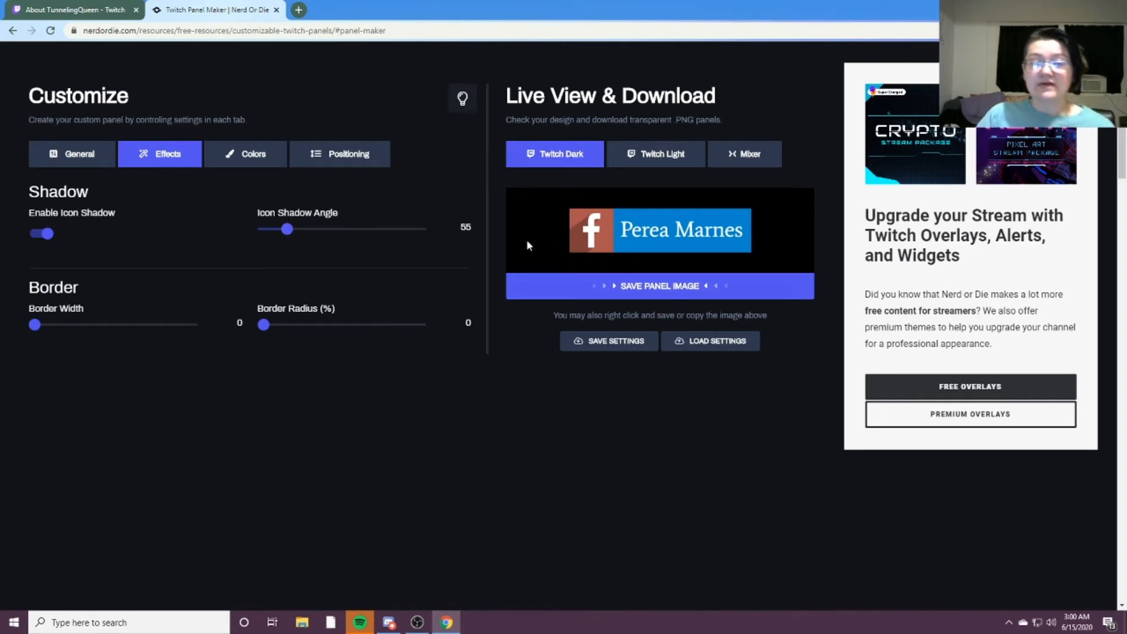
click(46, 234)
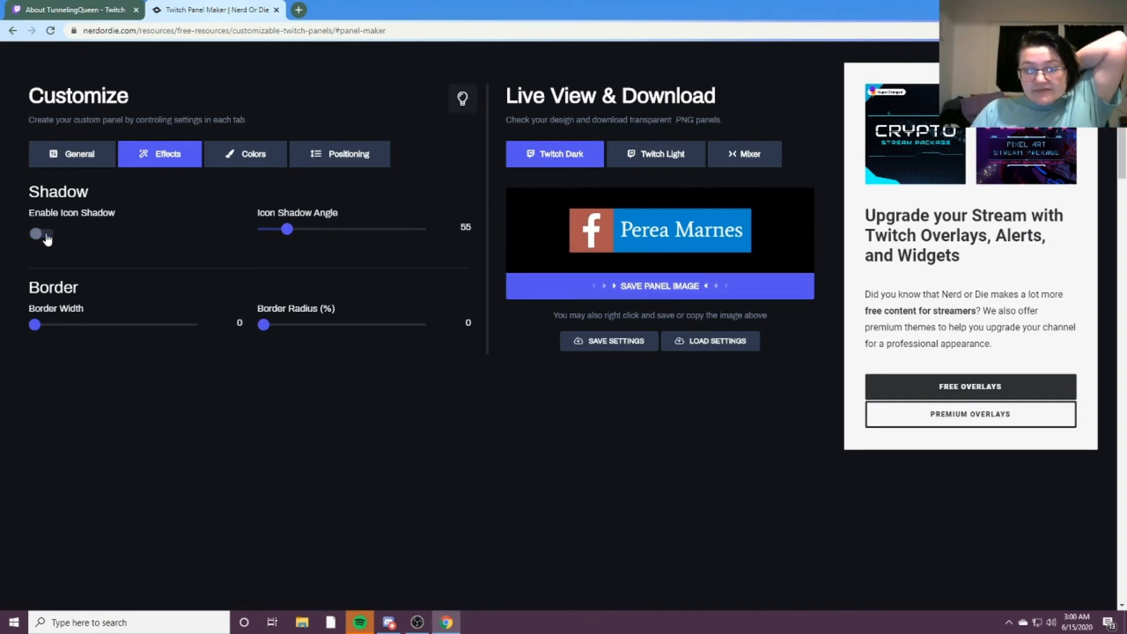
click(46, 234)
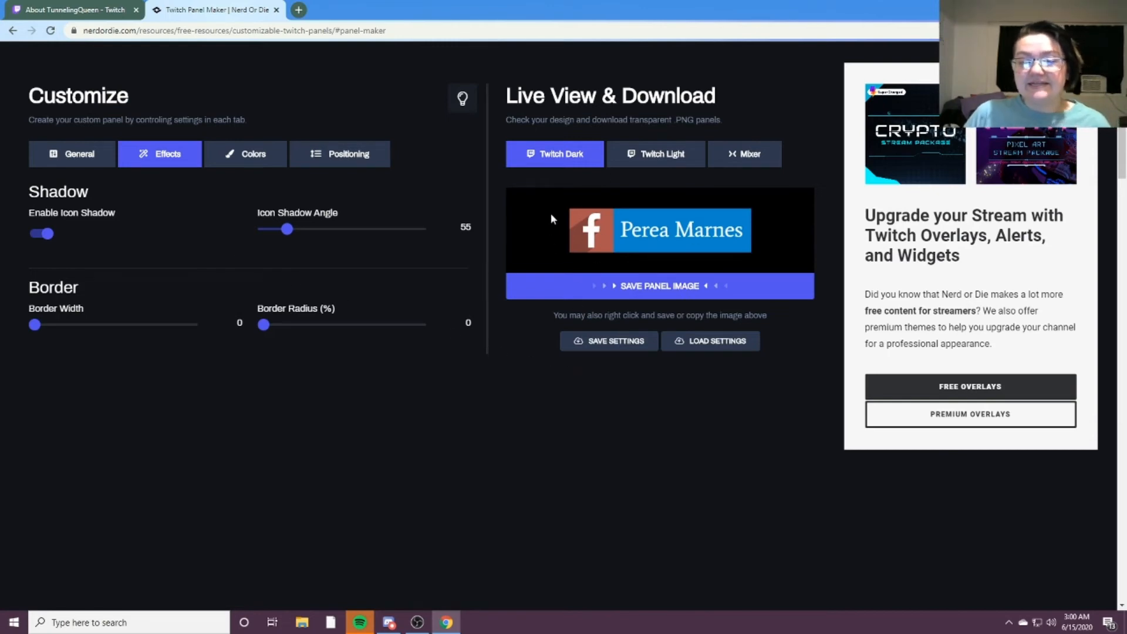
click(94, 157)
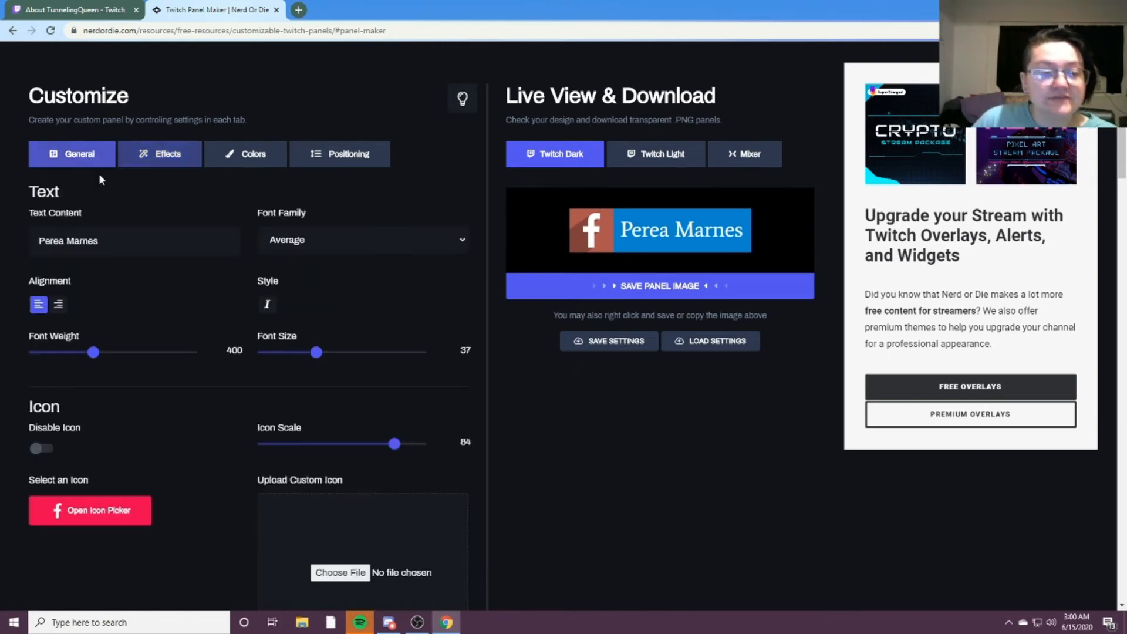
click(40, 450)
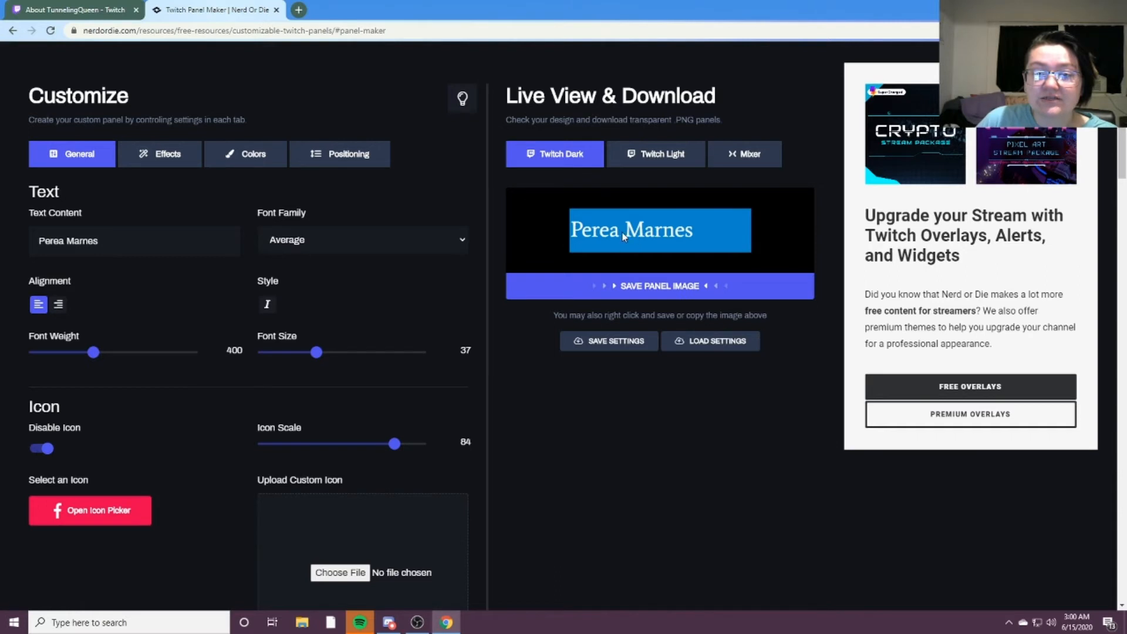
click(42, 450)
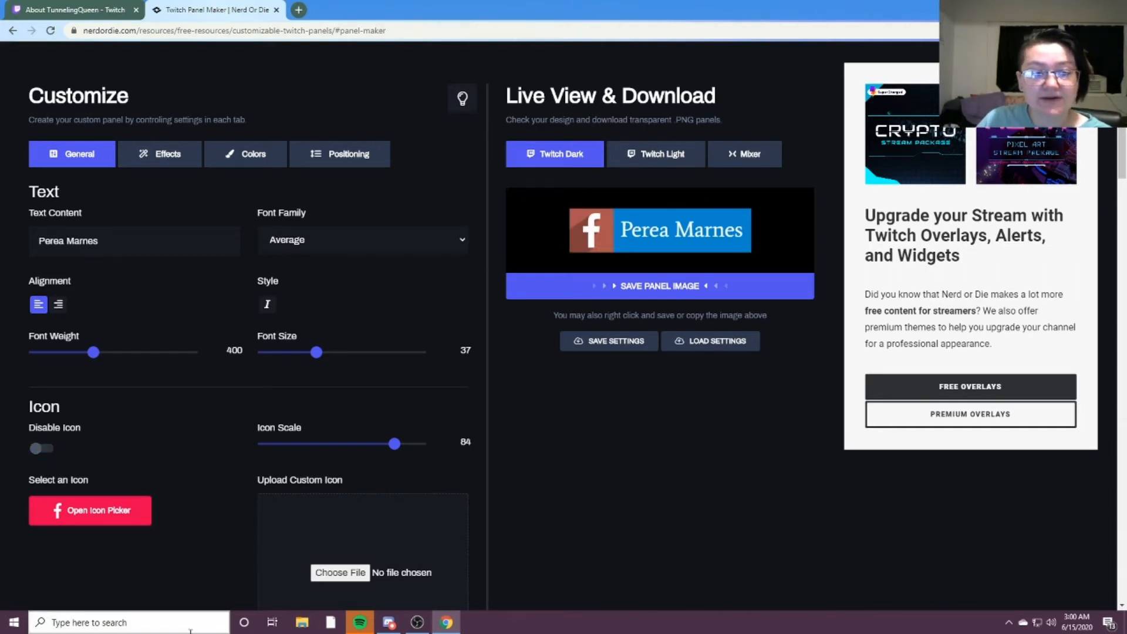
click(315, 246)
scroll(305, 371, down, 10)
scroll(302, 367, down, 15)
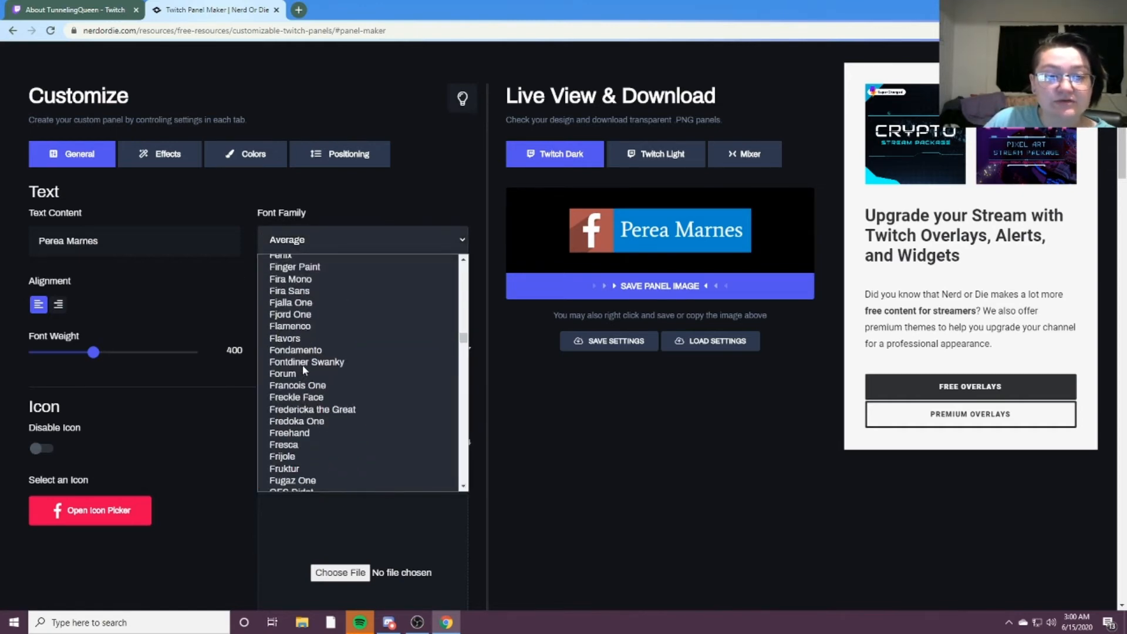
click(163, 153)
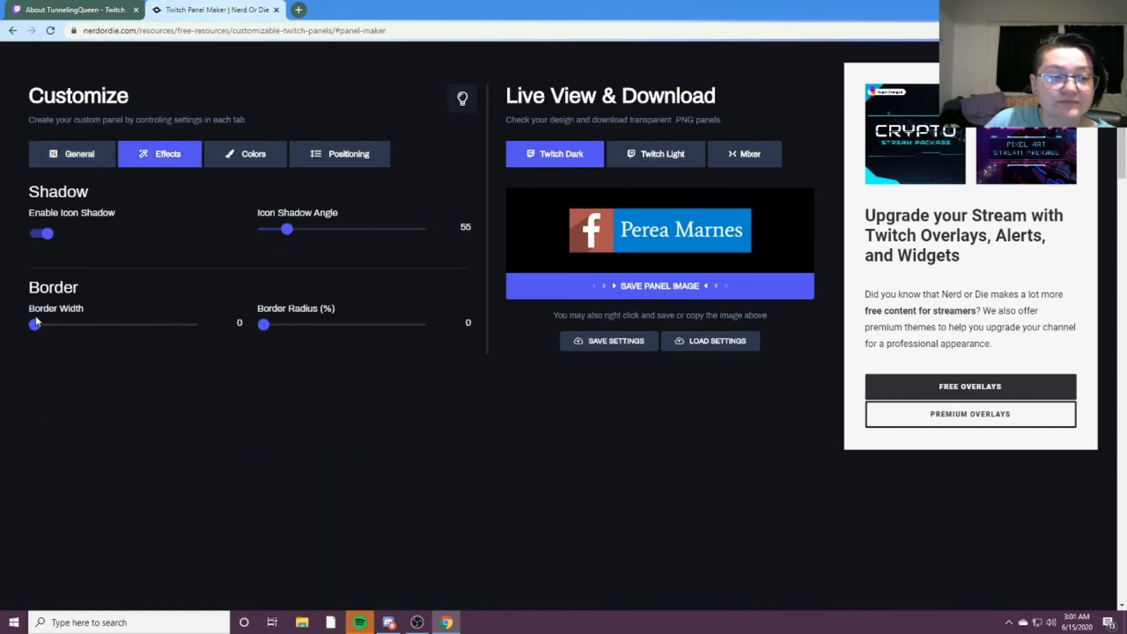
Show the Positioning settings and cycle the preview backgrounds, ending on Twitch Dark.
click(238, 161)
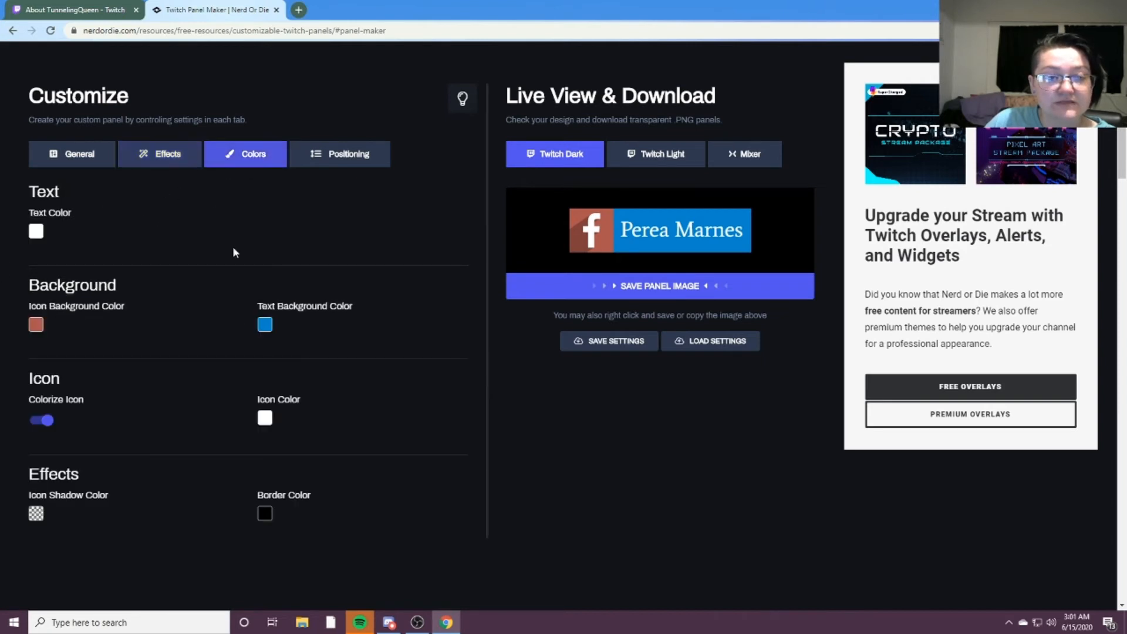
click(352, 167)
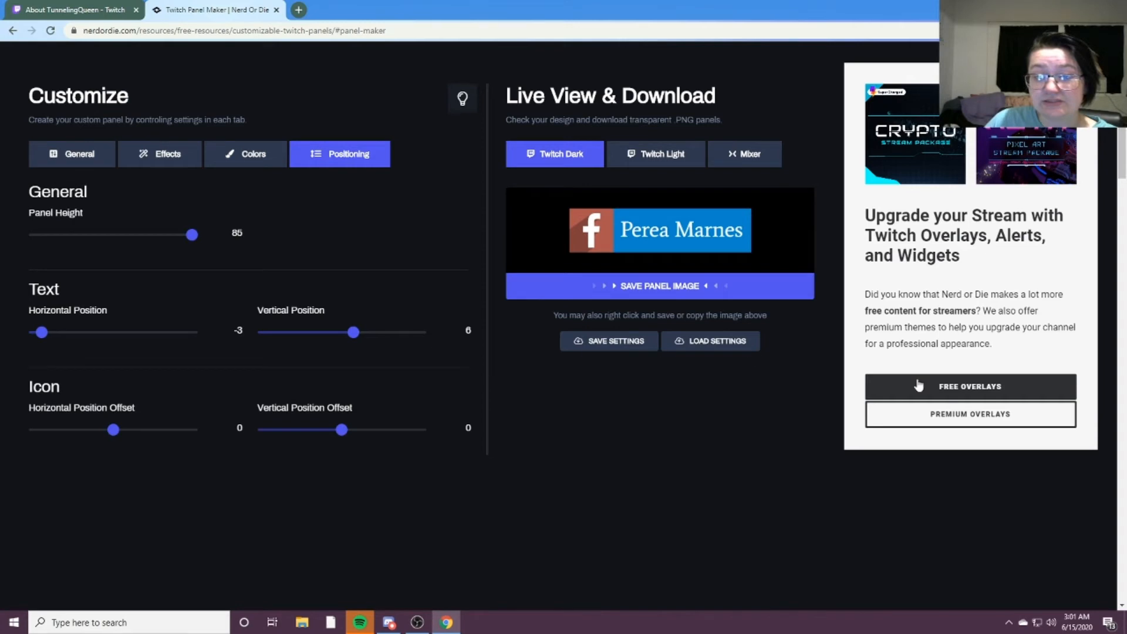
click(645, 153)
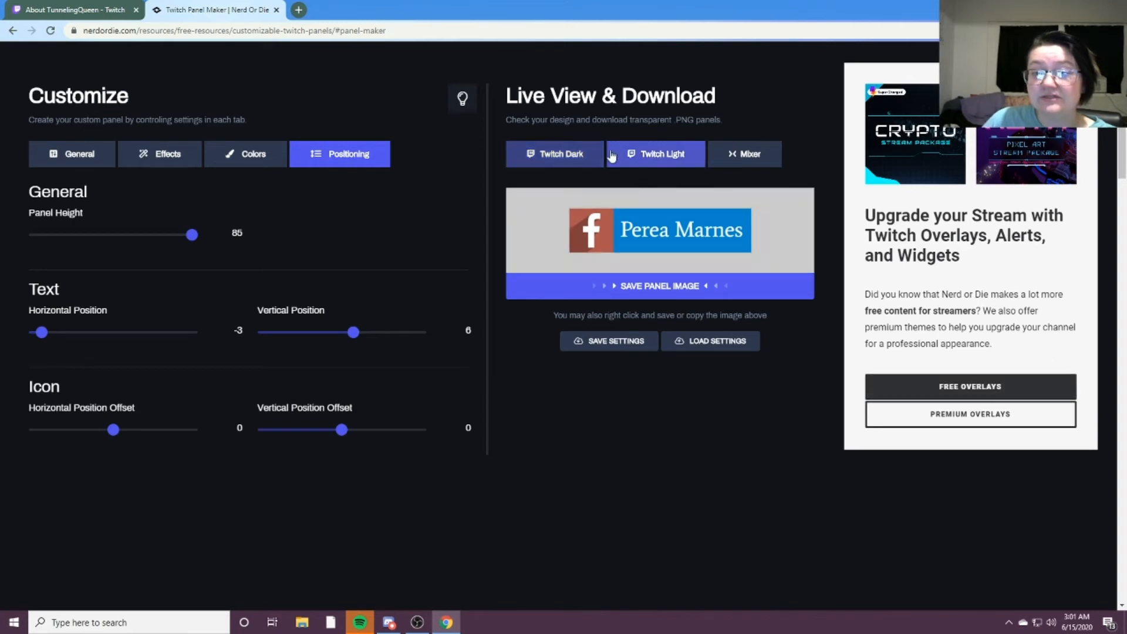
click(557, 155)
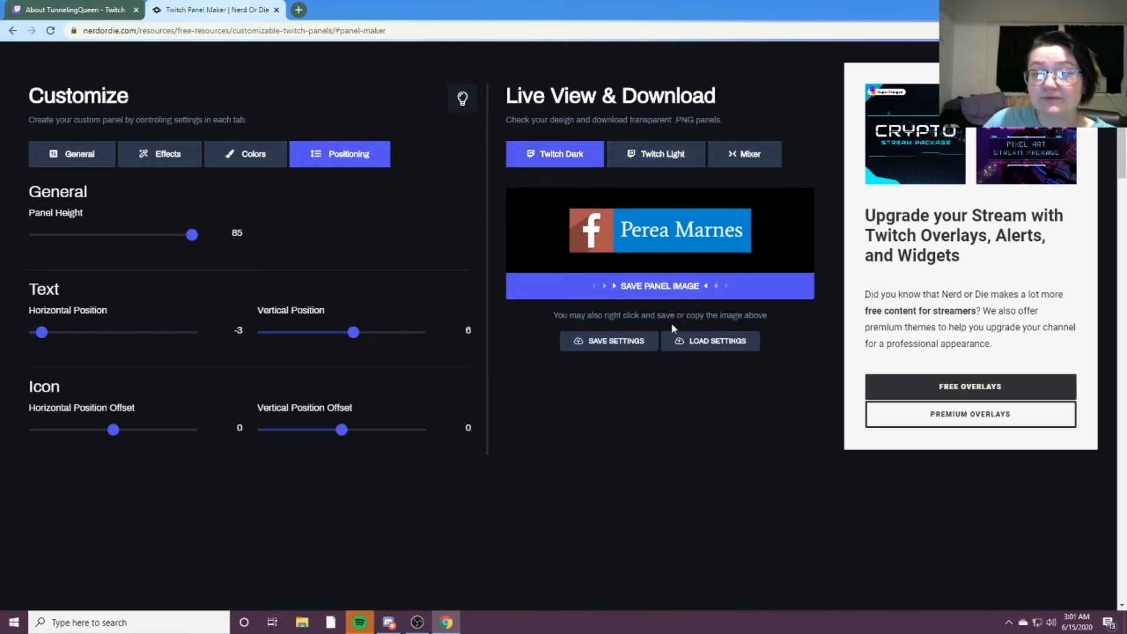
click(661, 152)
click(744, 154)
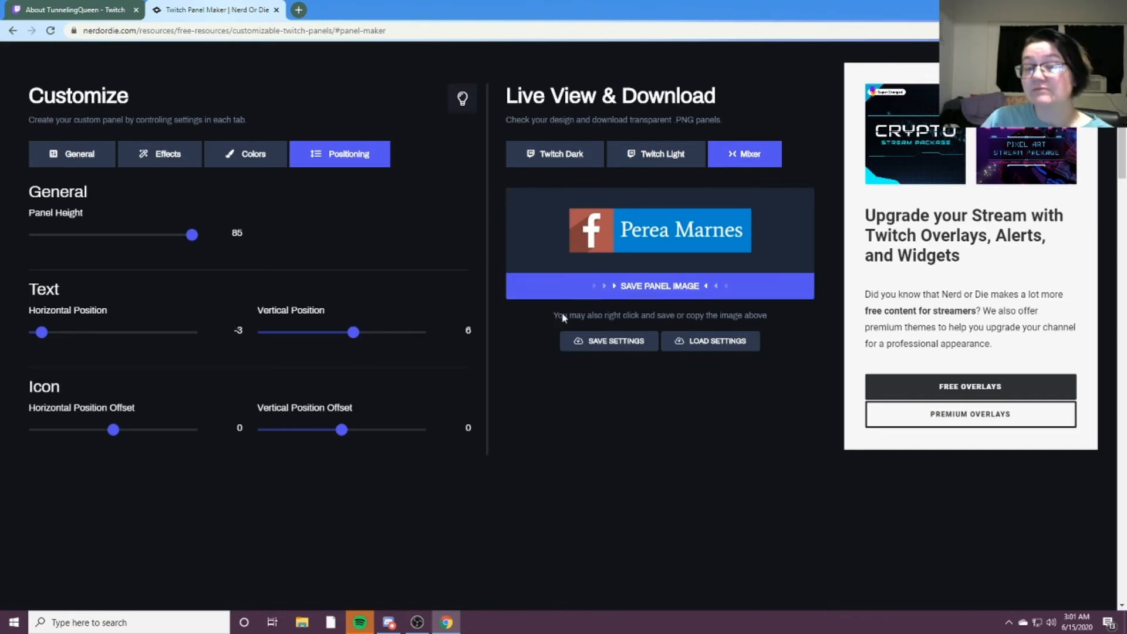
click(564, 157)
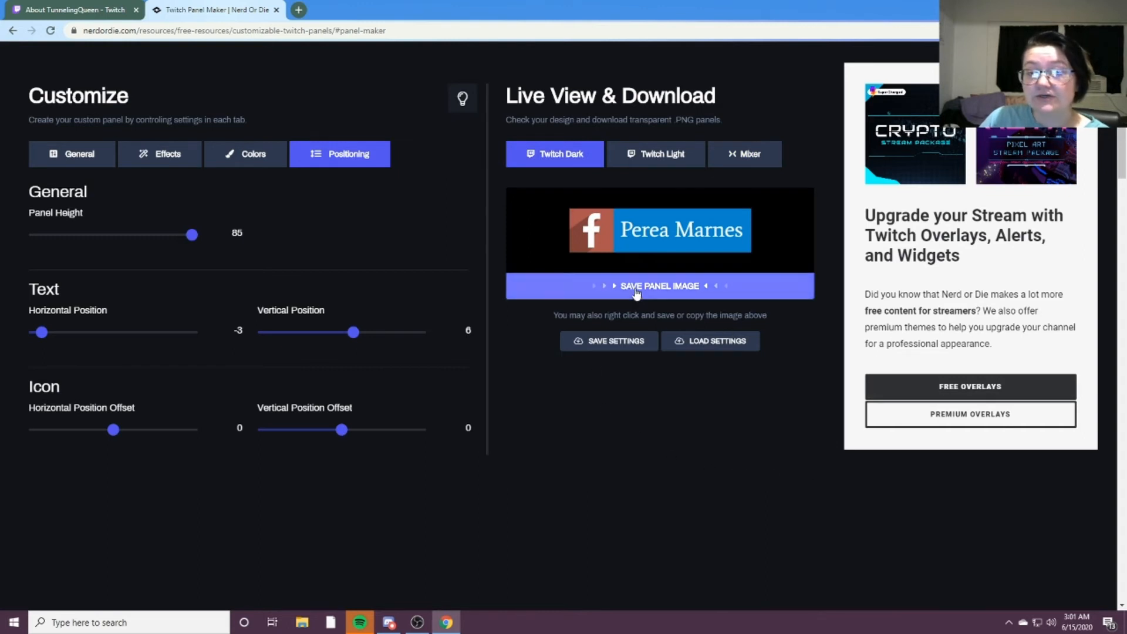
Save the Perea Marnes panel as a PNG image.
click(658, 290)
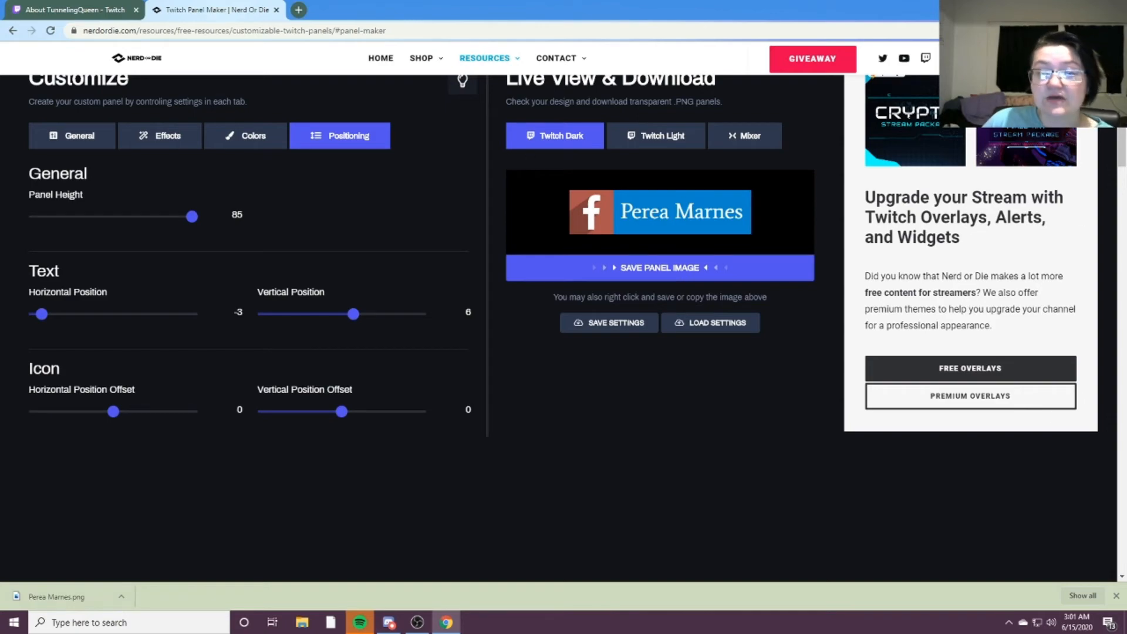
click(300, 10)
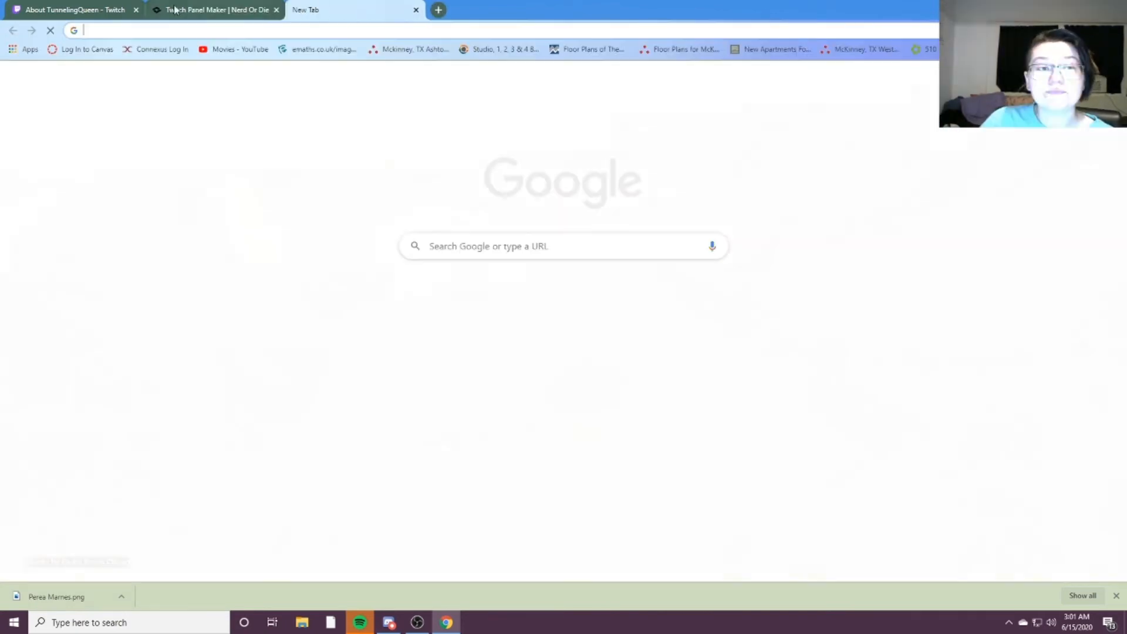
click(93, 10)
click(410, 17)
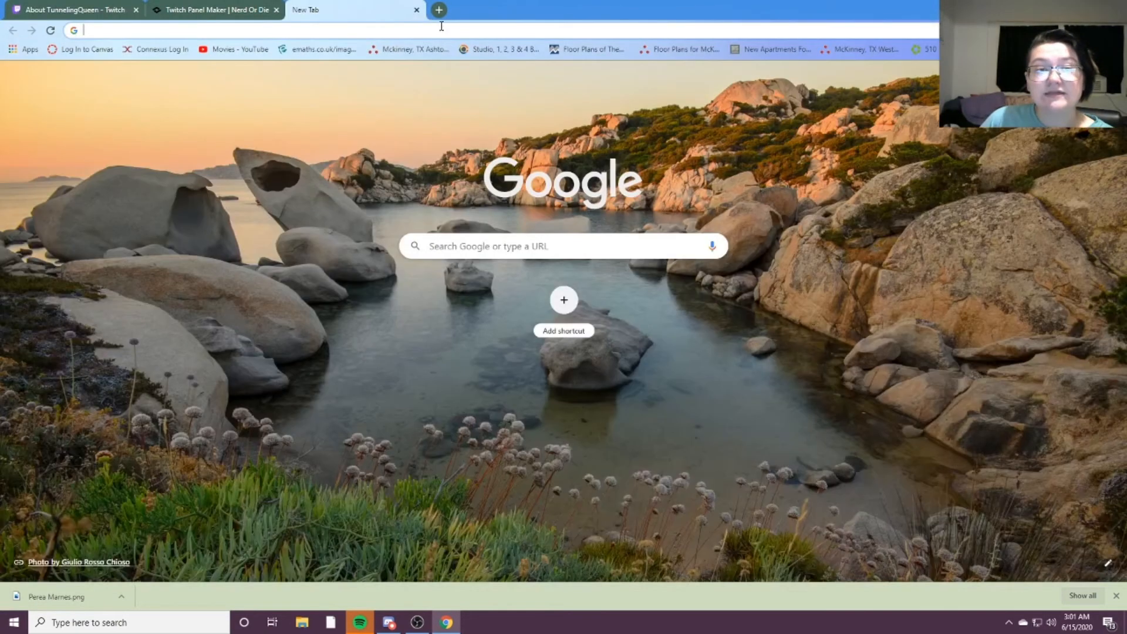
click(415, 11)
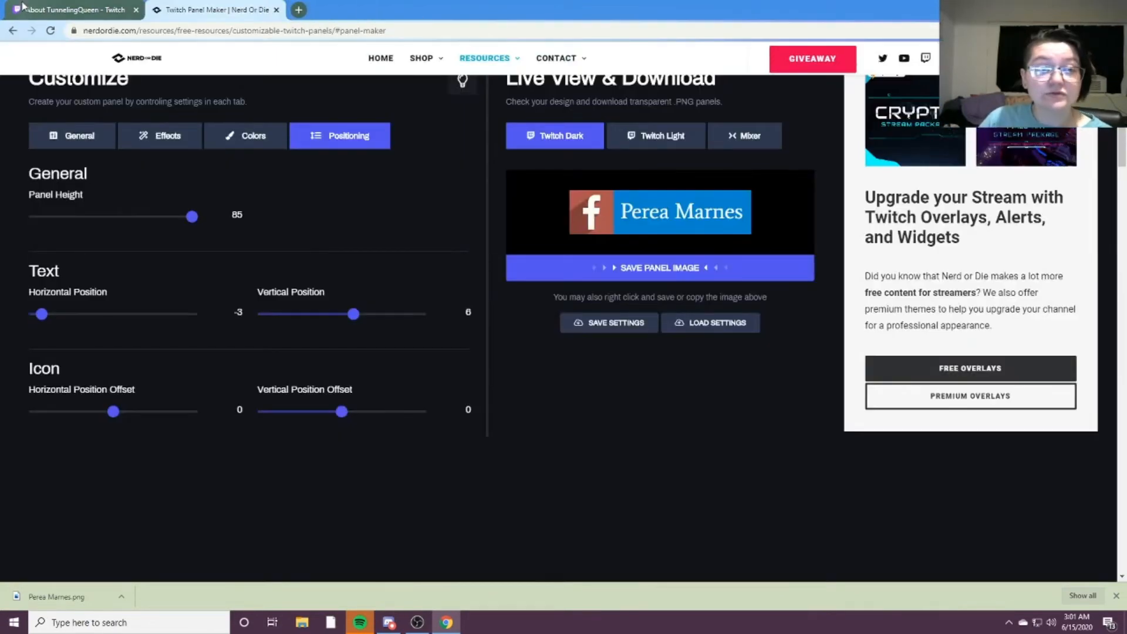
Turn on Edit Panels on the Twitch channel's About page.
click(64, 10)
mouse_move(53, 108)
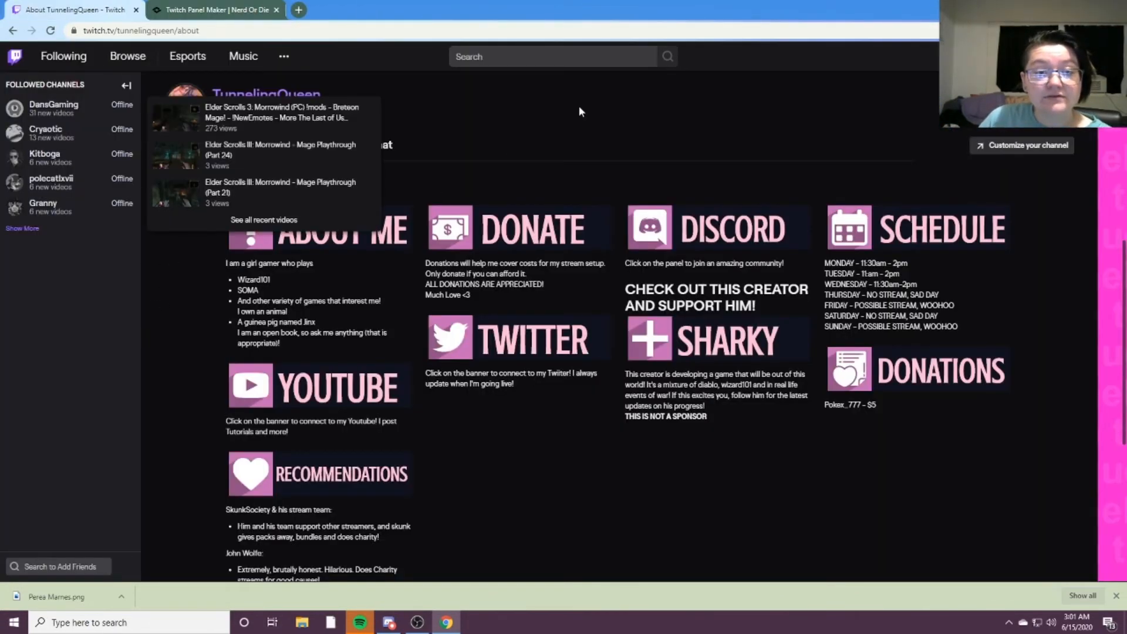
click(174, 186)
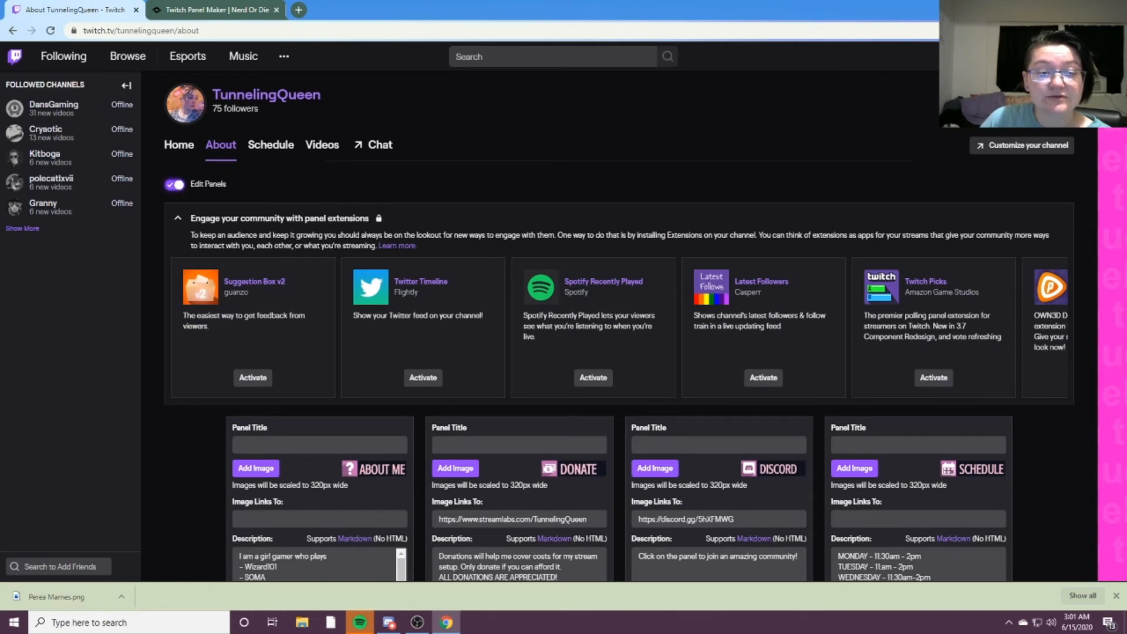
scroll(374, 271, down, 5)
scroll(374, 271, down, 4)
Add a blank text or image panel and click through its Title, Link and Description fields.
mouse_move(736, 443)
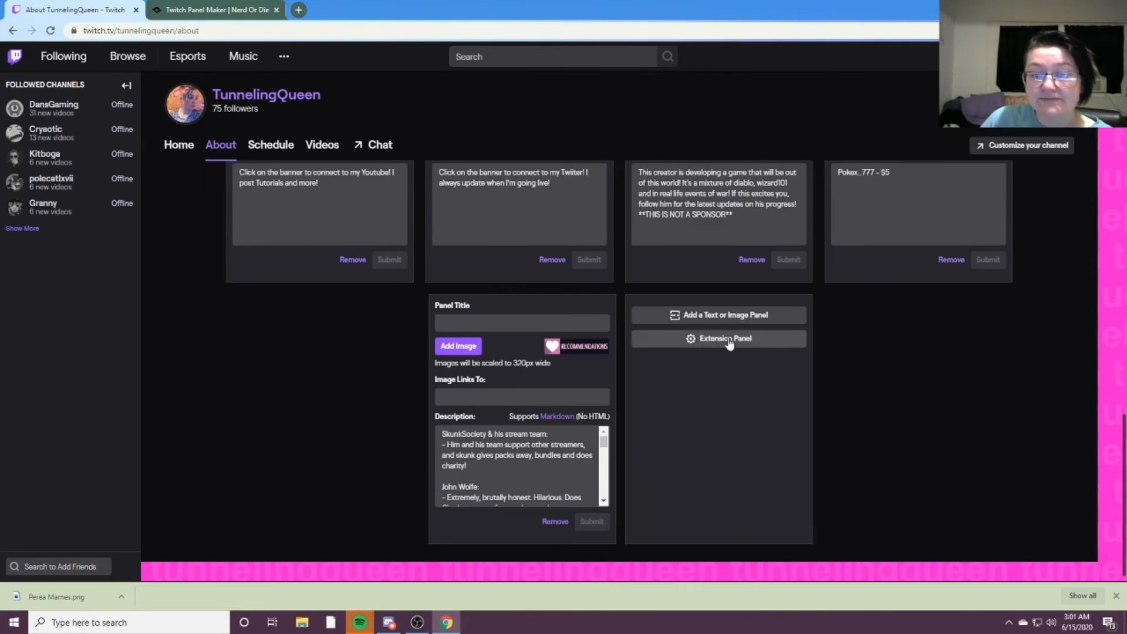
click(743, 319)
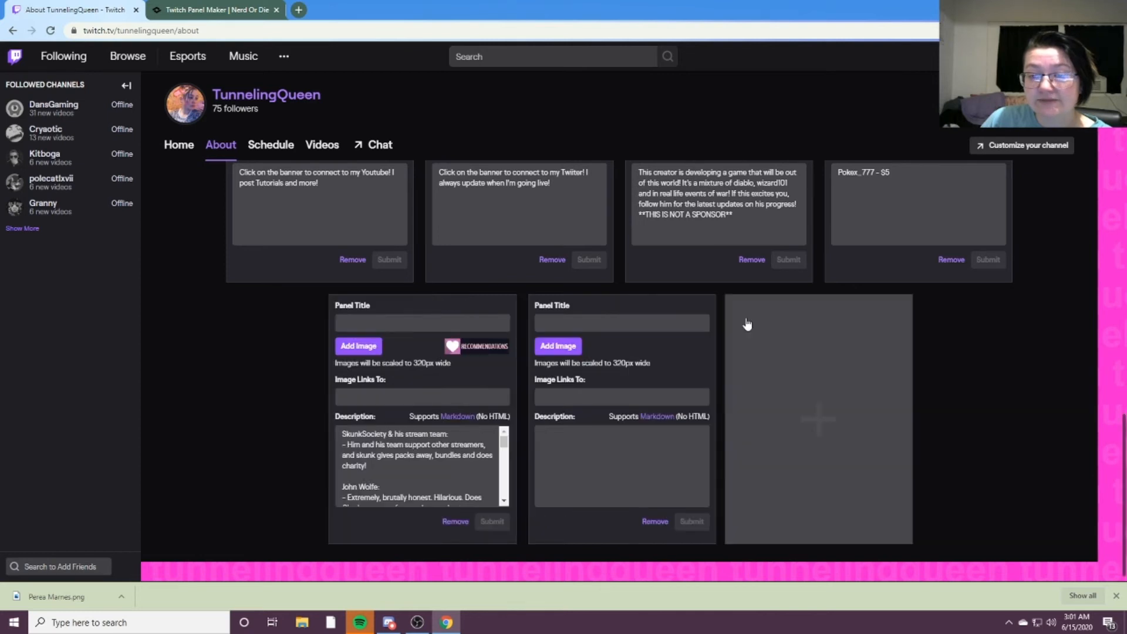
click(623, 324)
click(593, 394)
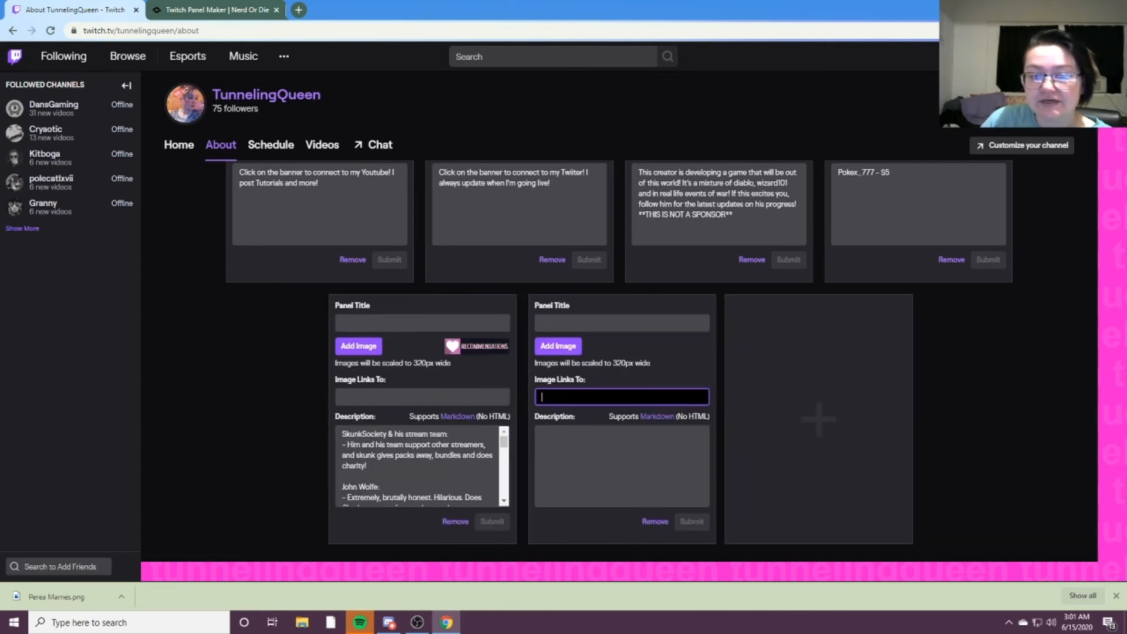
click(606, 439)
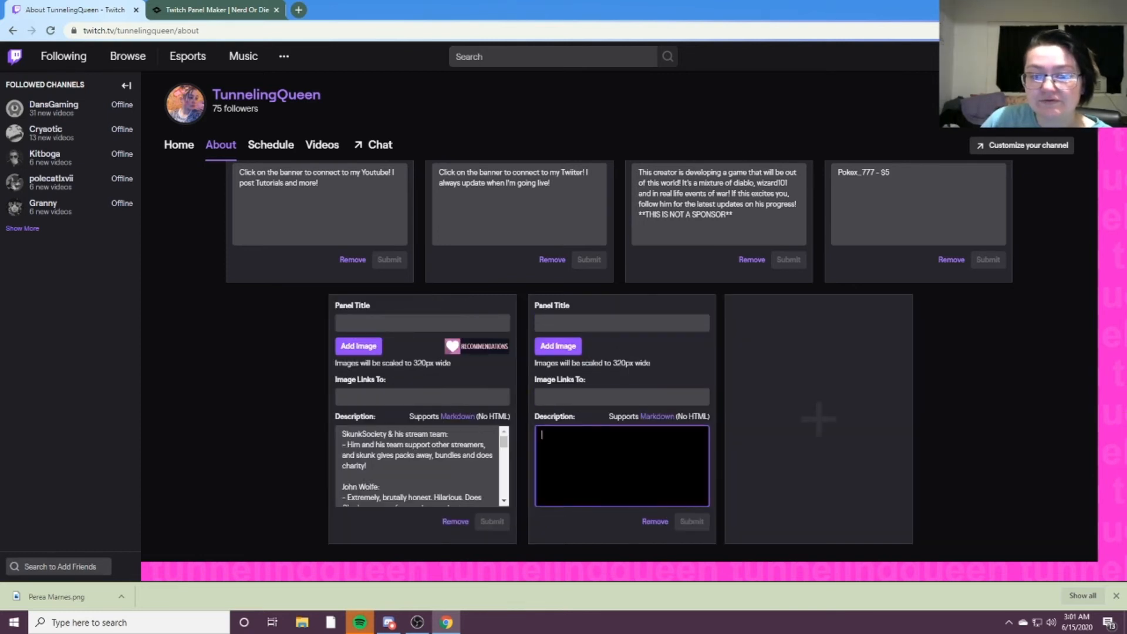
click(587, 384)
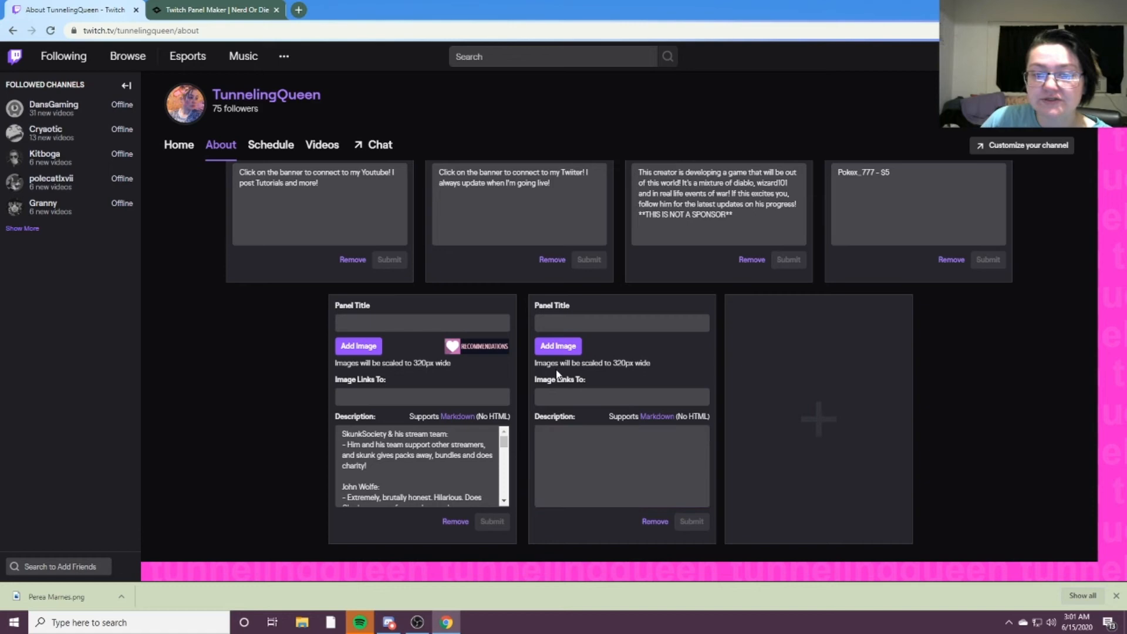
click(558, 339)
Pick the Perea Marnes PNG from Downloads so it loads into Twitch's image crop box.
click(609, 315)
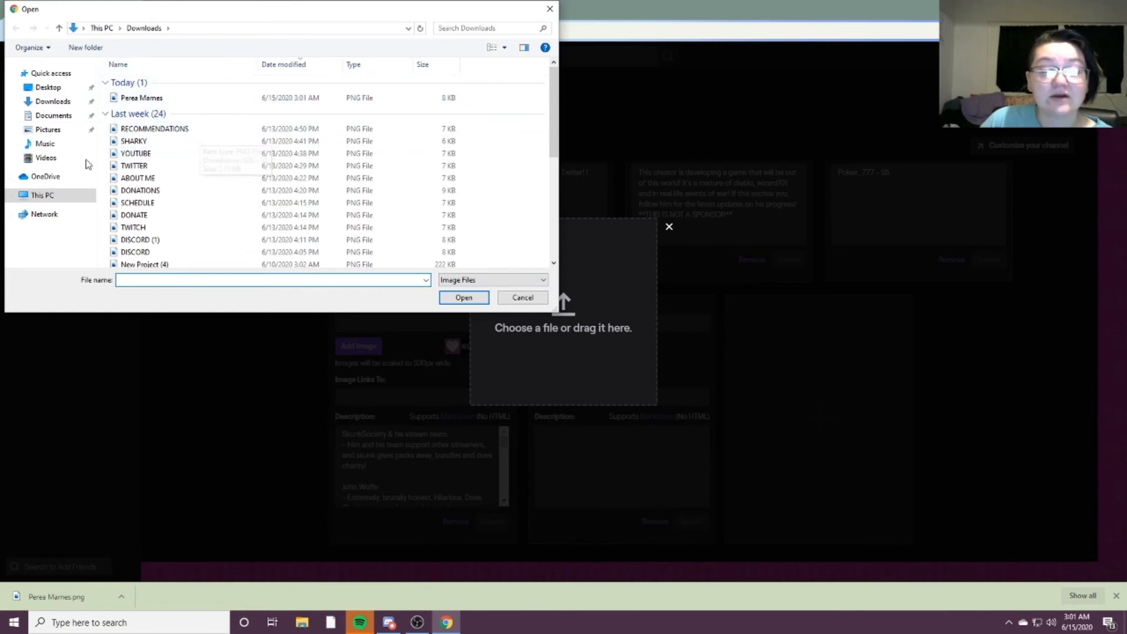
click(141, 97)
scroll(221, 147, down, 2)
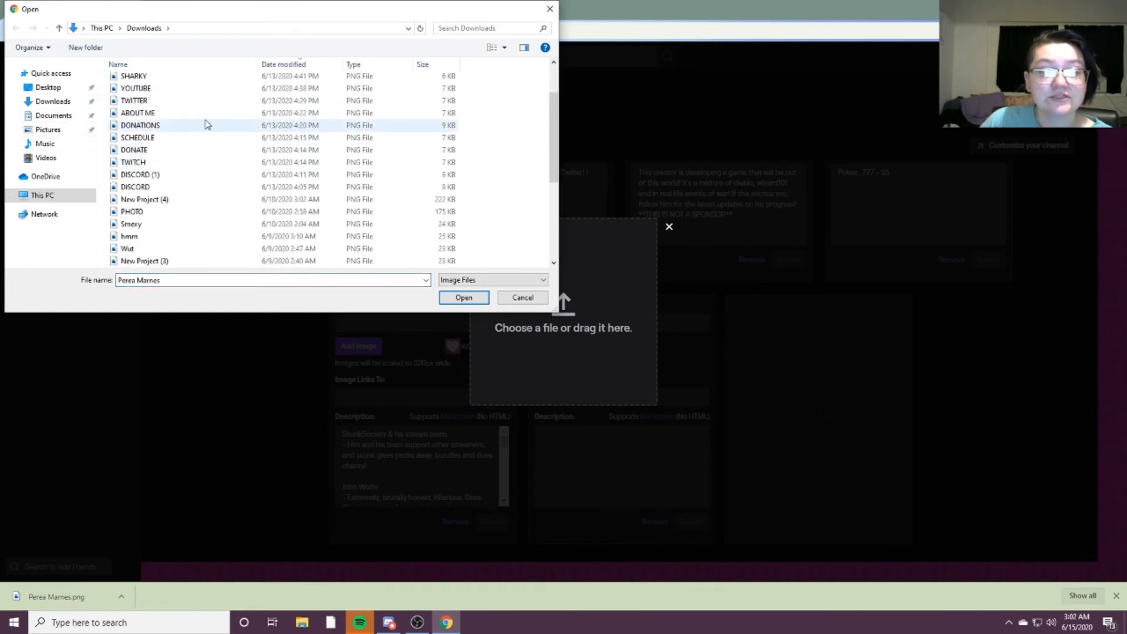
scroll(205, 153, down, 2)
scroll(196, 176, up, 4)
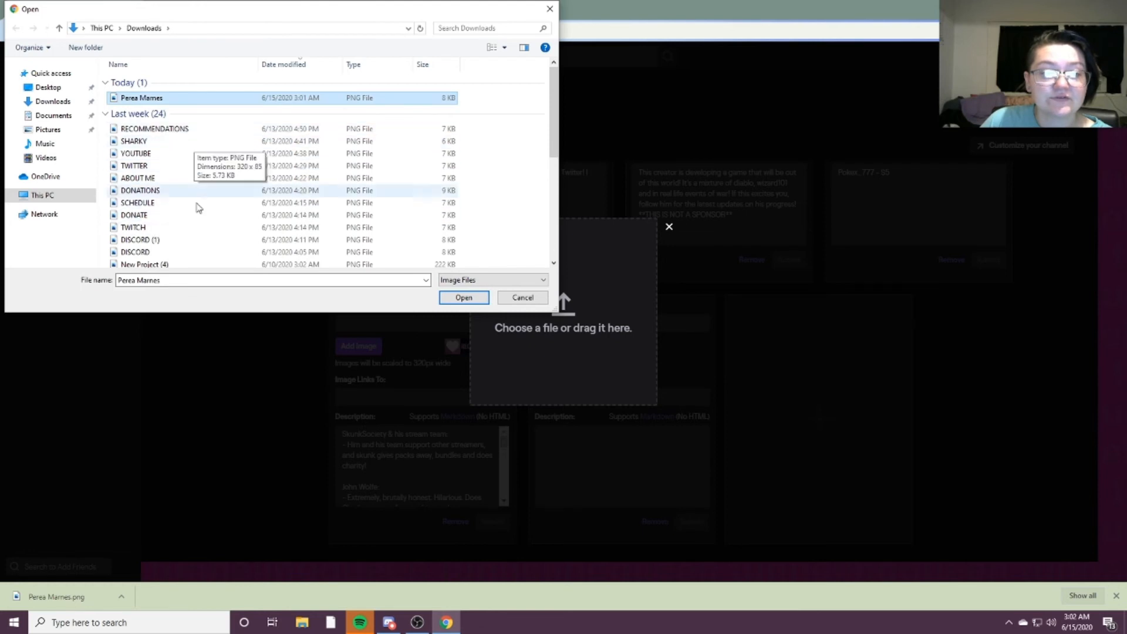
scroll(212, 205, down, 4)
scroll(211, 206, up, 5)
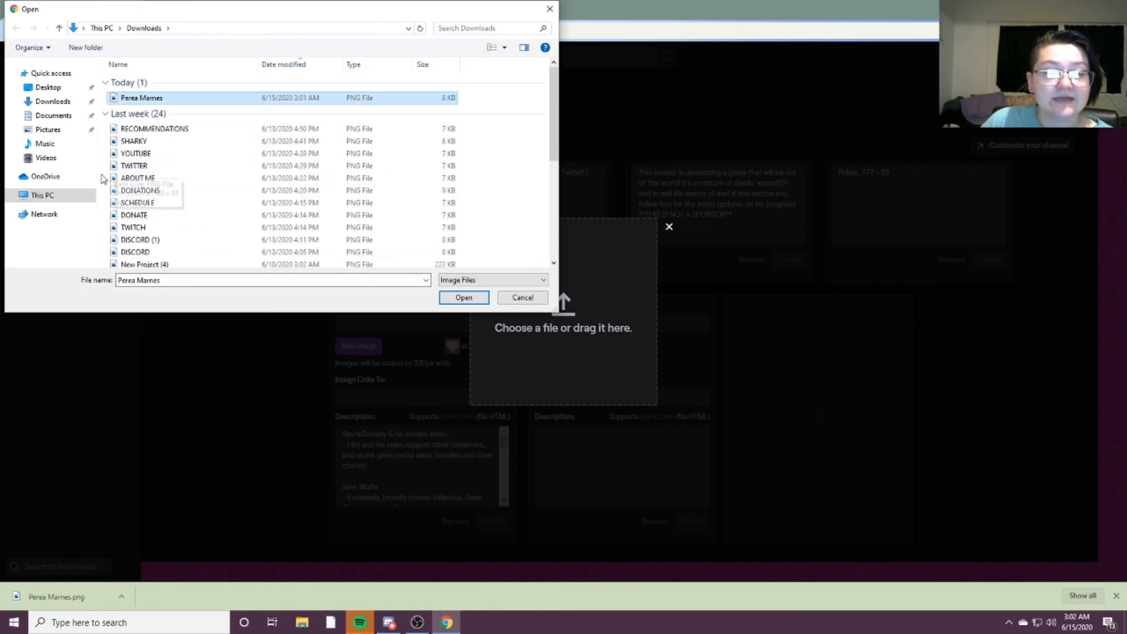
click(463, 297)
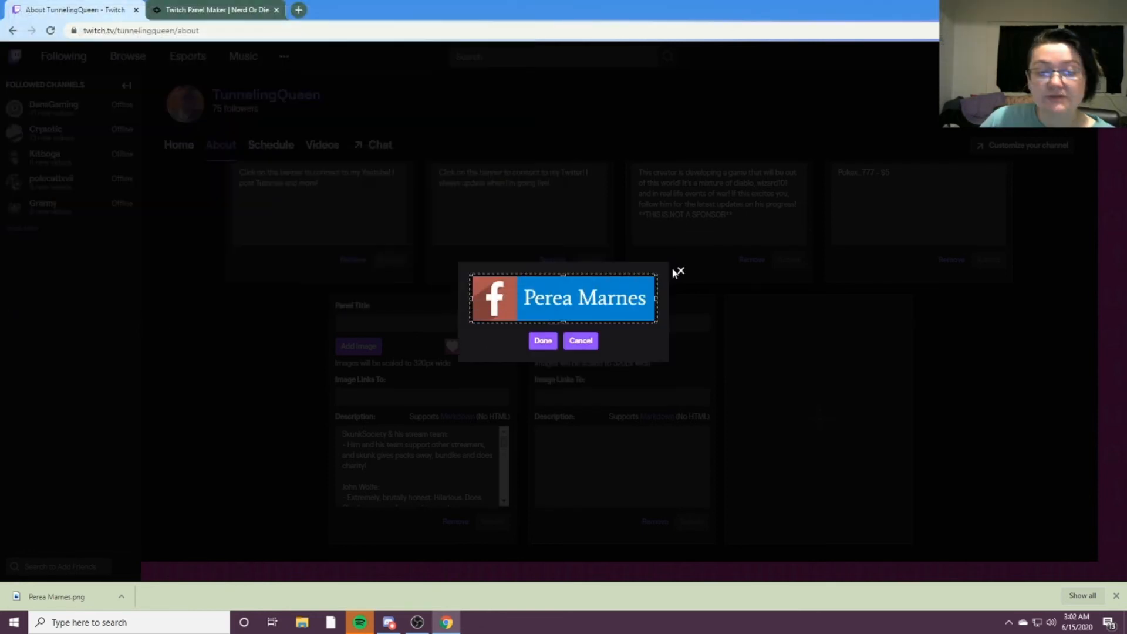
Attach the cropped Perea Marnes image to the new panel, then remove that panel again.
click(542, 342)
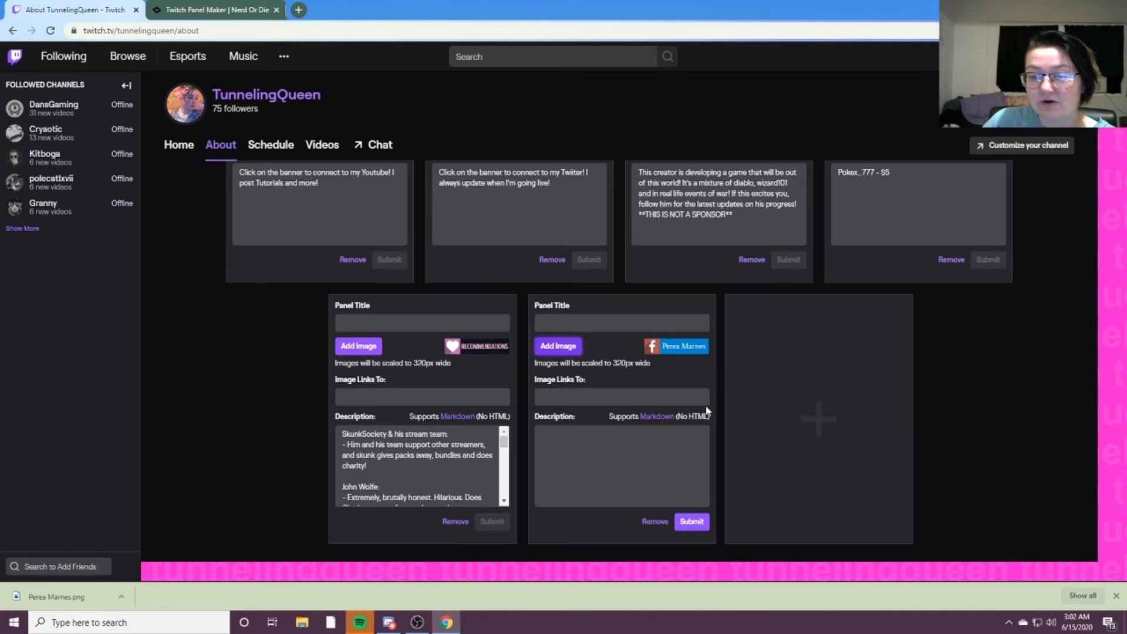
click(583, 398)
right_click(570, 394)
click(566, 395)
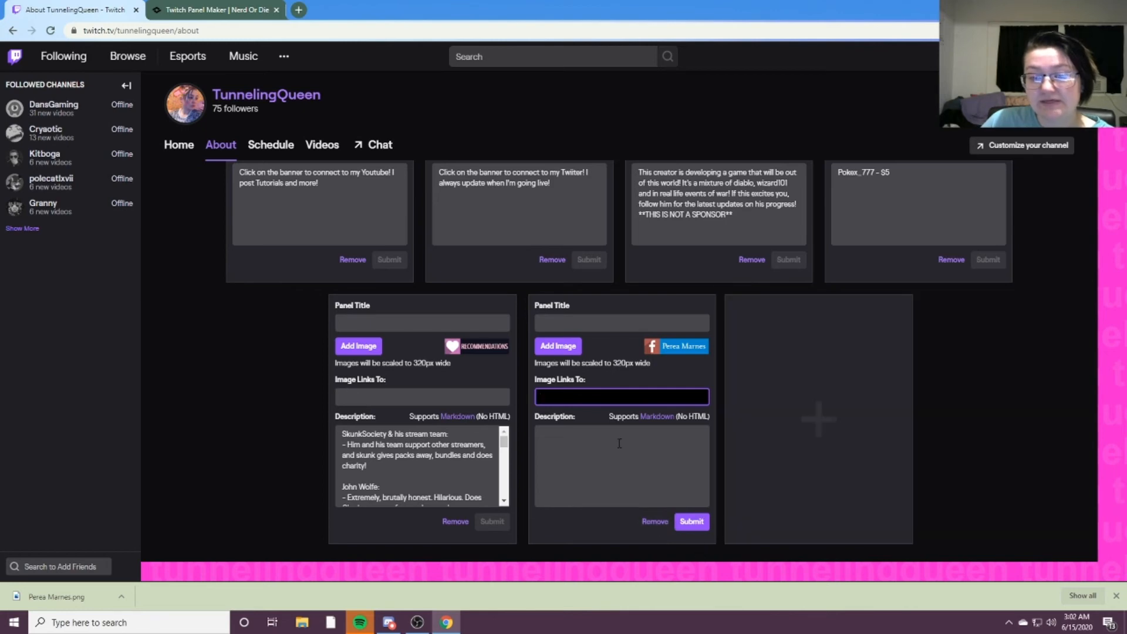
click(653, 523)
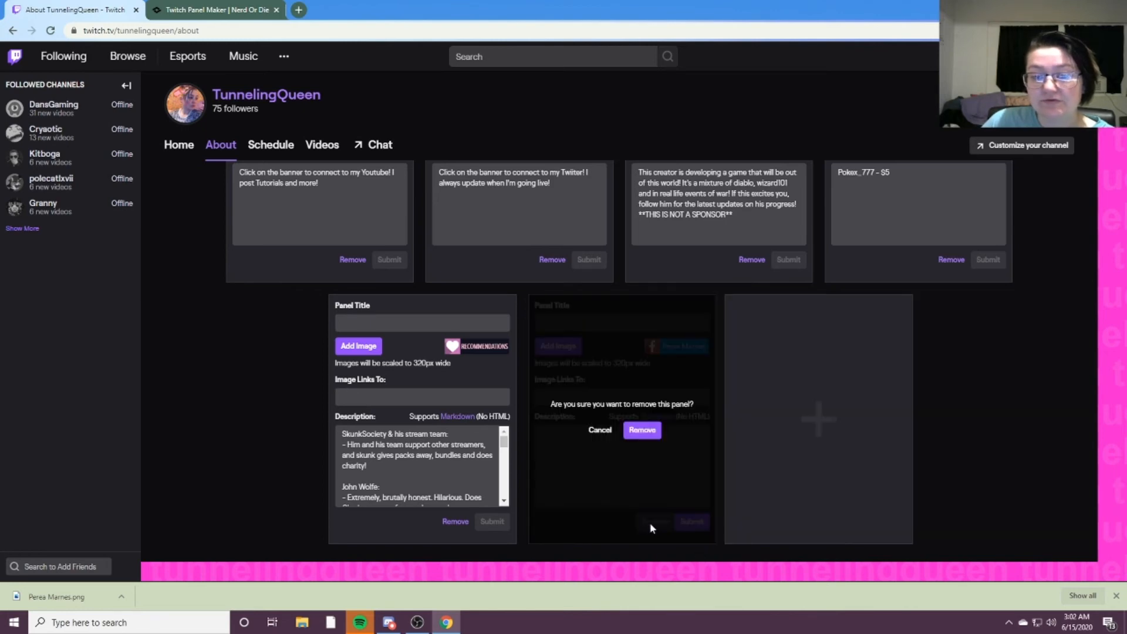
click(642, 430)
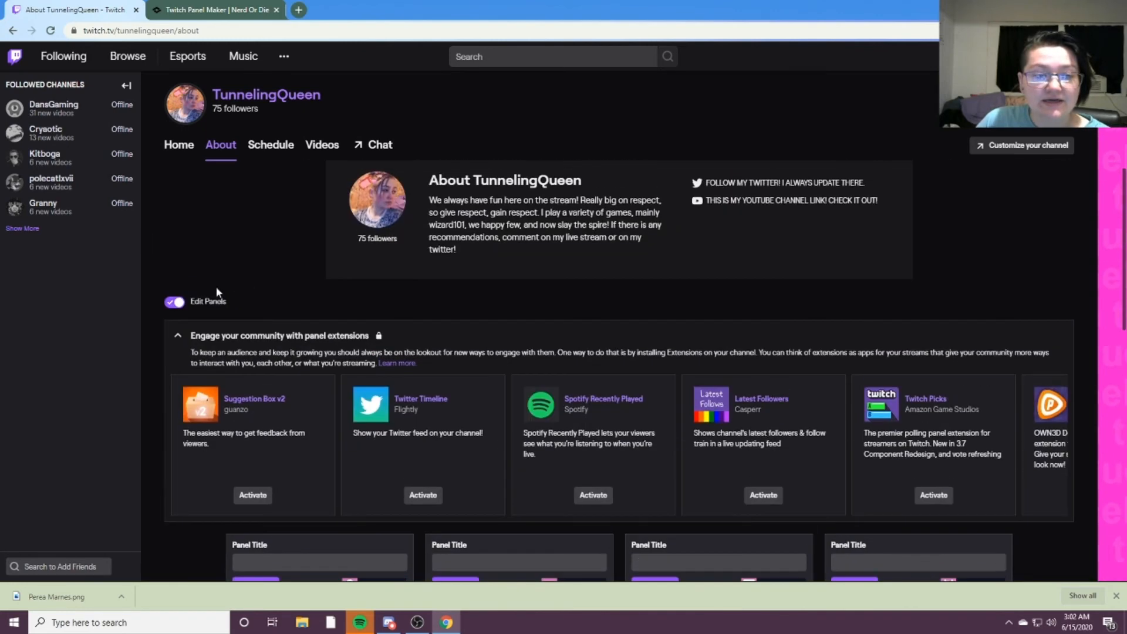
Turn off panel editing to preview the About page panels.
click(175, 302)
scroll(525, 303, down, 6)
scroll(570, 373, up, 4)
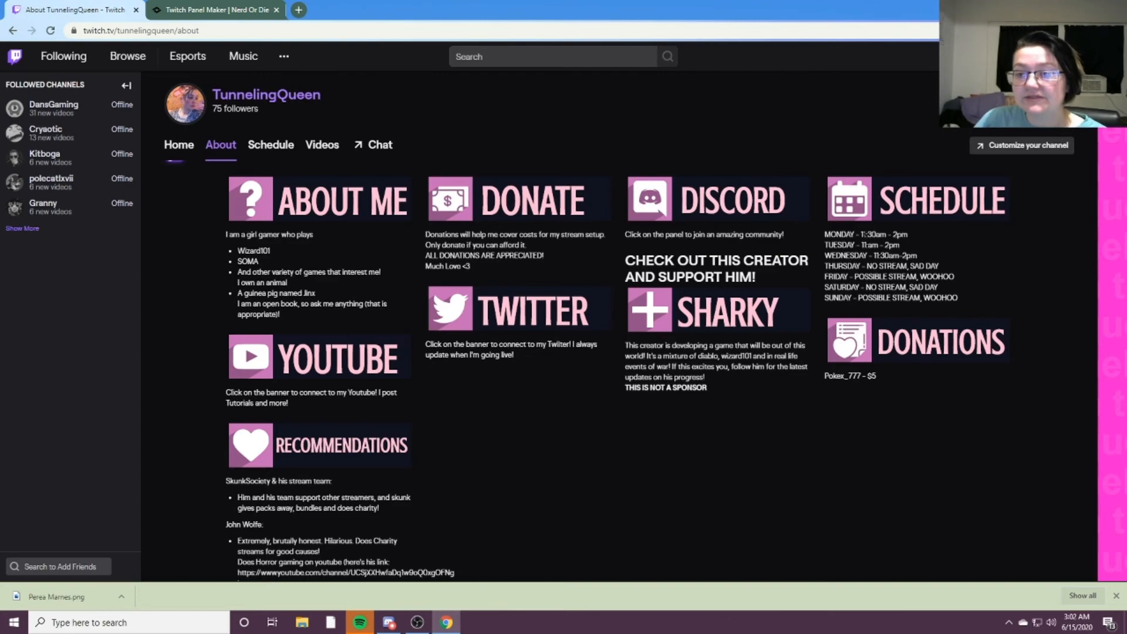
scroll(683, 468, up, 3)
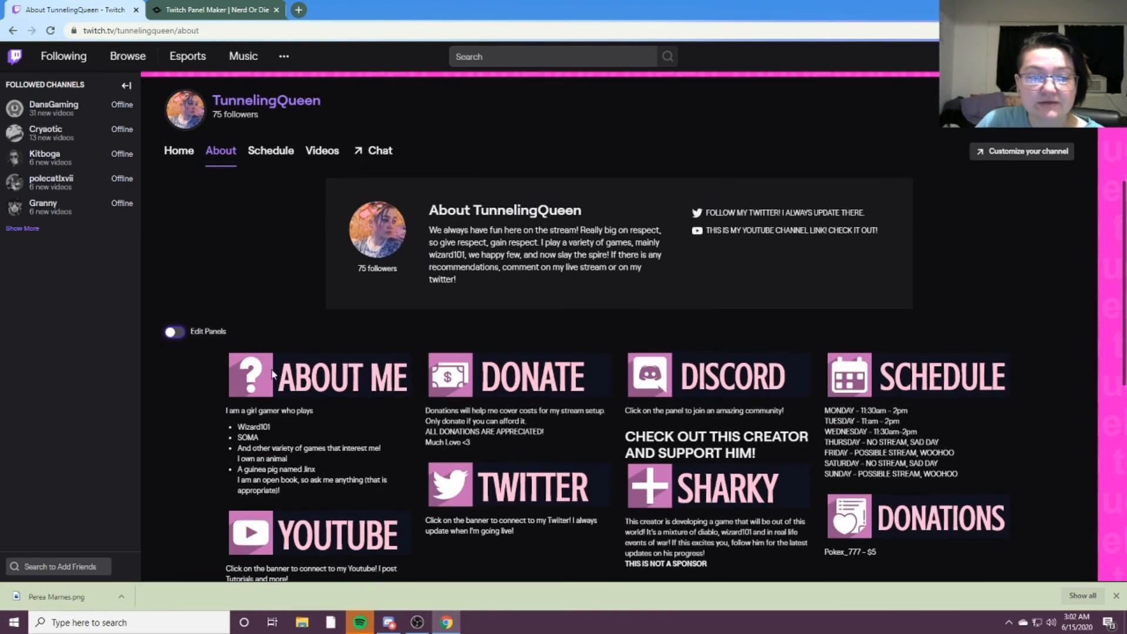
Re-enable editing and change the Schedule panel's Tuesday start time to 11:30am, then submit.
click(174, 338)
scroll(759, 345, down, 6)
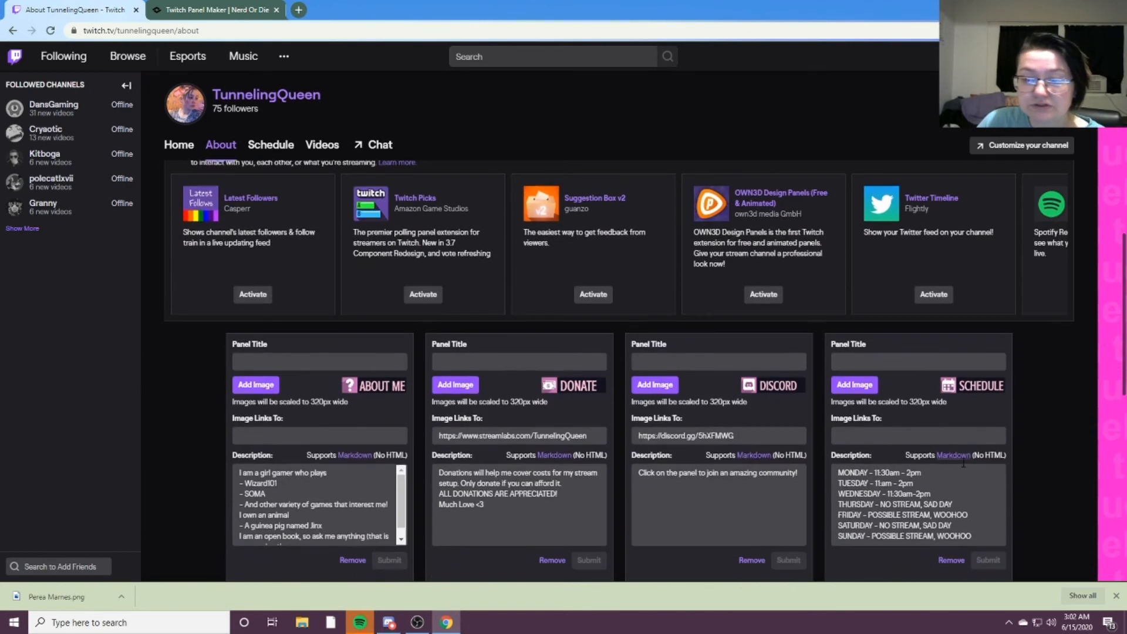
click(877, 303)
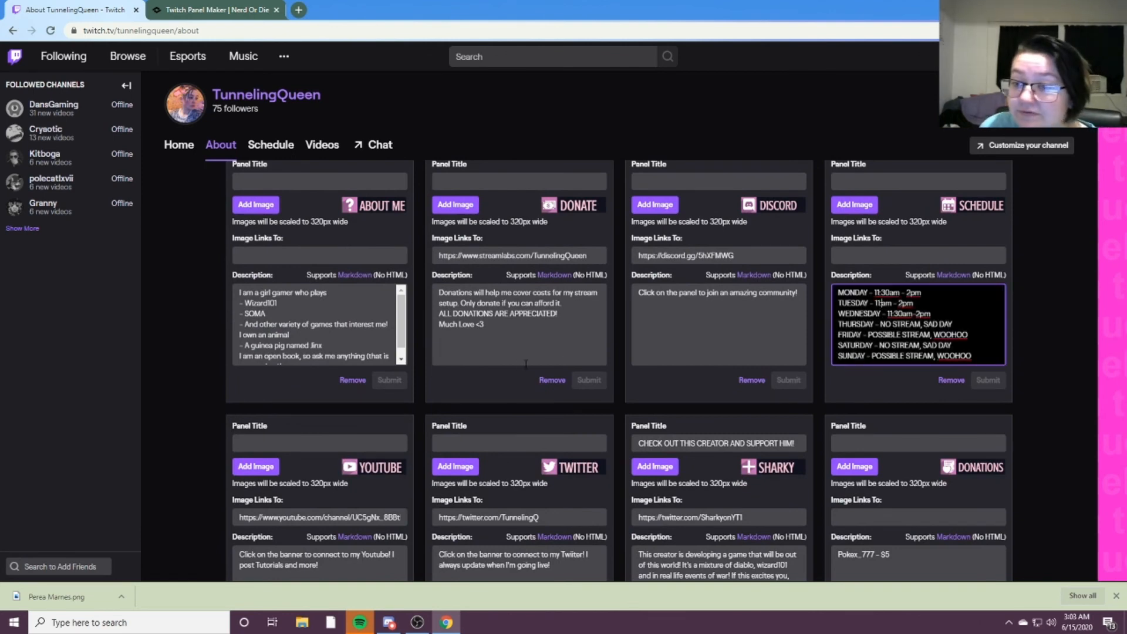
text(:30)
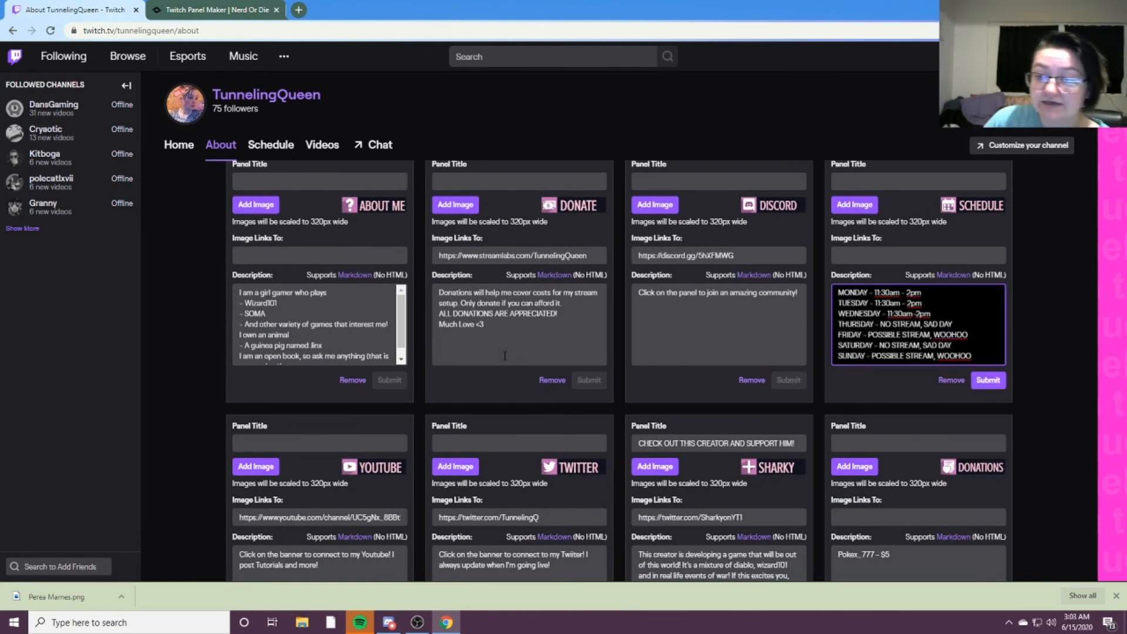
scroll(505, 356, up, 3)
click(988, 556)
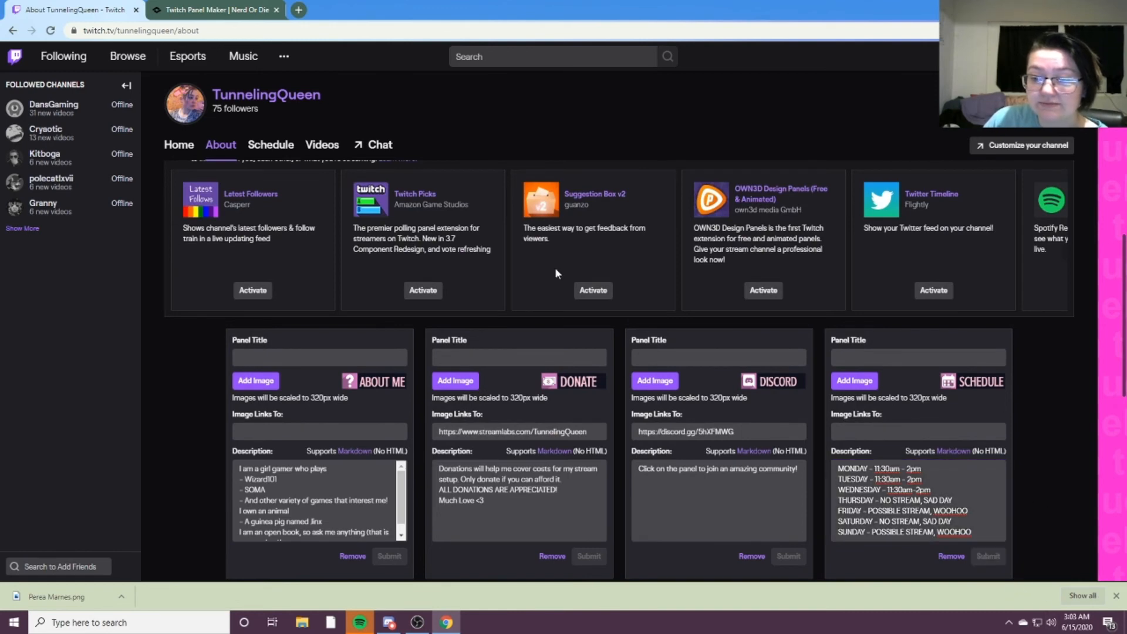
Turn panel editing off and go back to the Nerd or Die panel maker.
scroll(732, 368, up, 1)
click(188, 218)
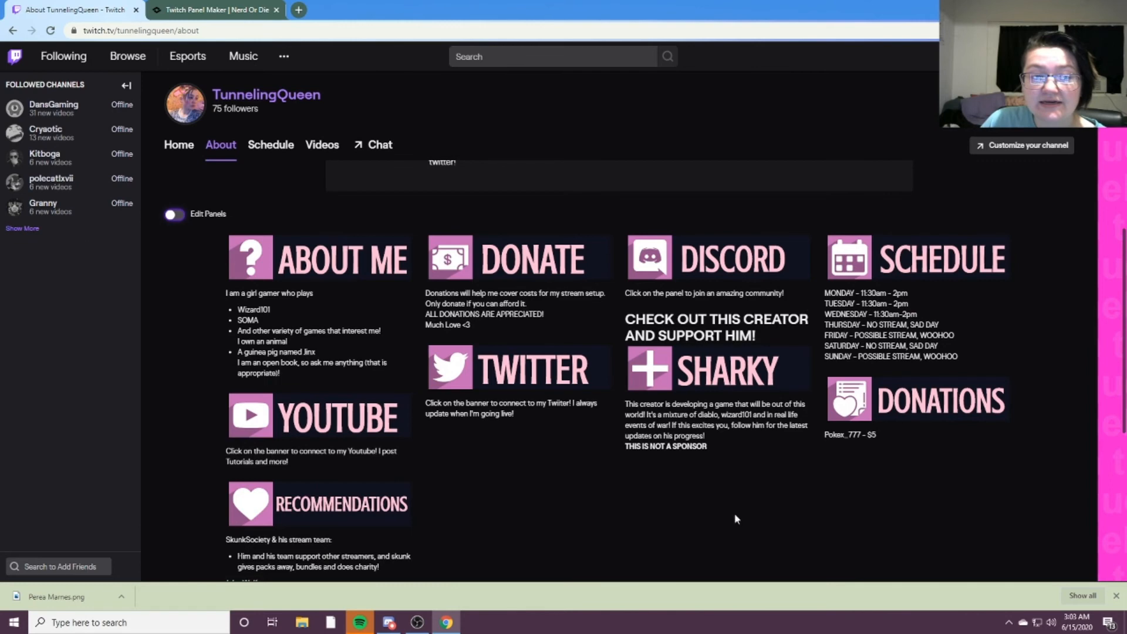
click(194, 9)
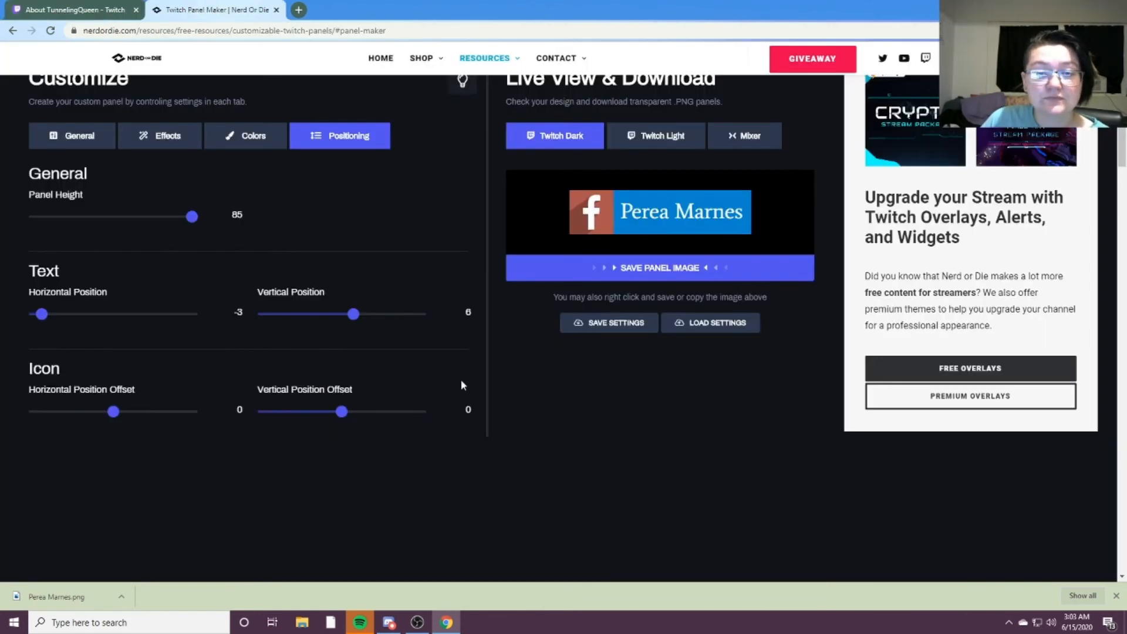
From the General tab's icon picker, choose the circled Snapchat icon for the panel.
scroll(530, 381, up, 3)
scroll(526, 270, down, 2)
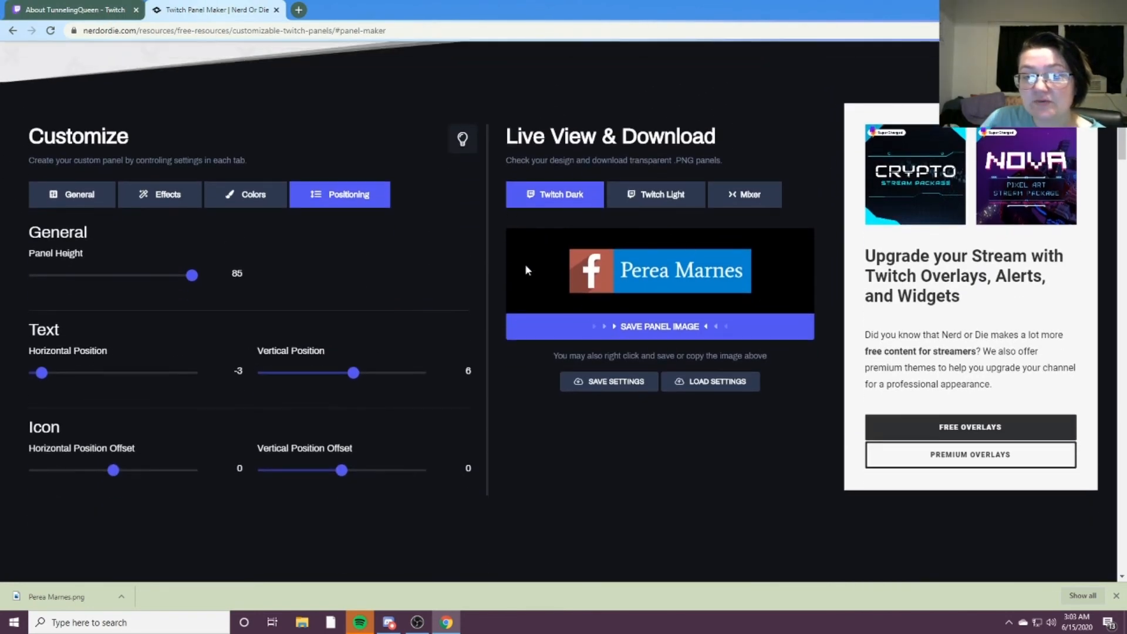
click(77, 194)
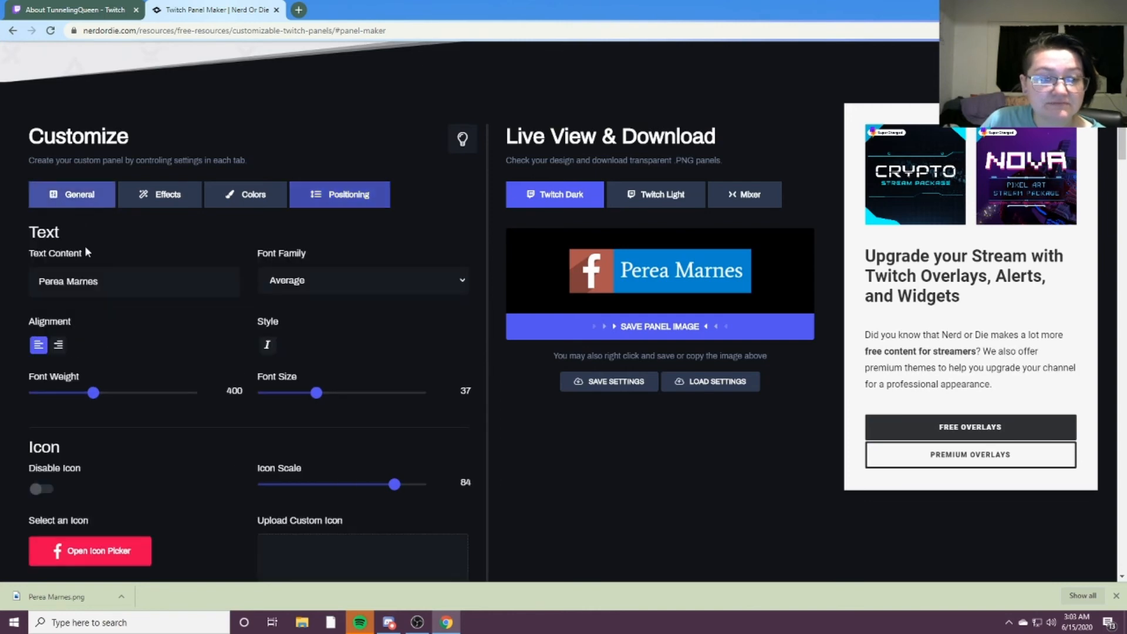
scroll(88, 249, down, 2)
click(88, 434)
scroll(465, 381, down, 3)
scroll(464, 411, down, 3)
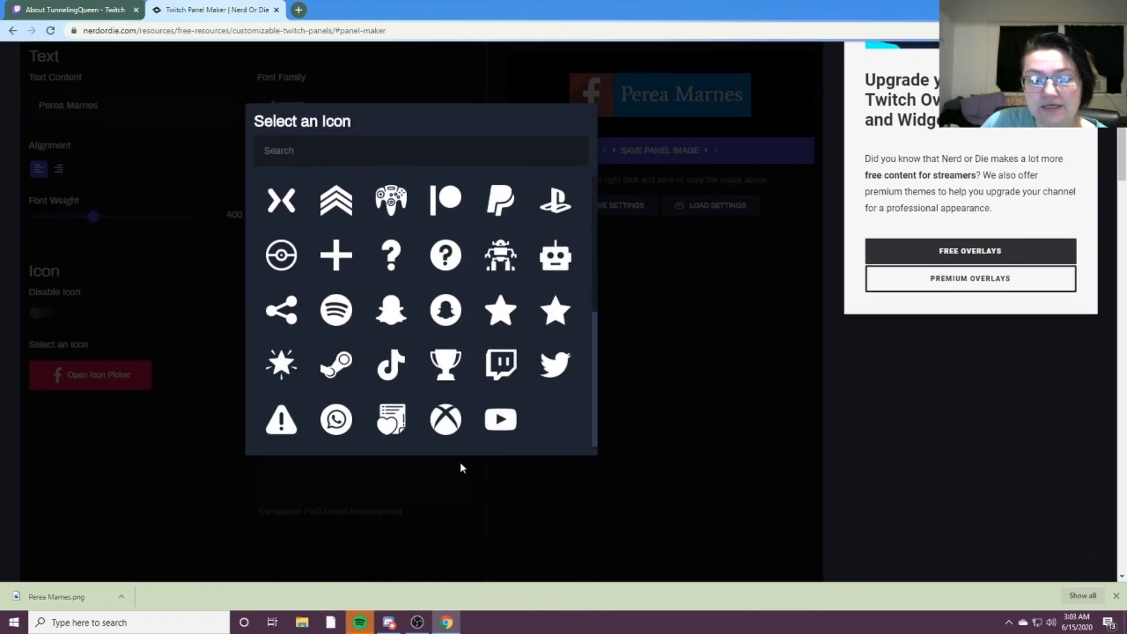
scroll(578, 370, up, 1)
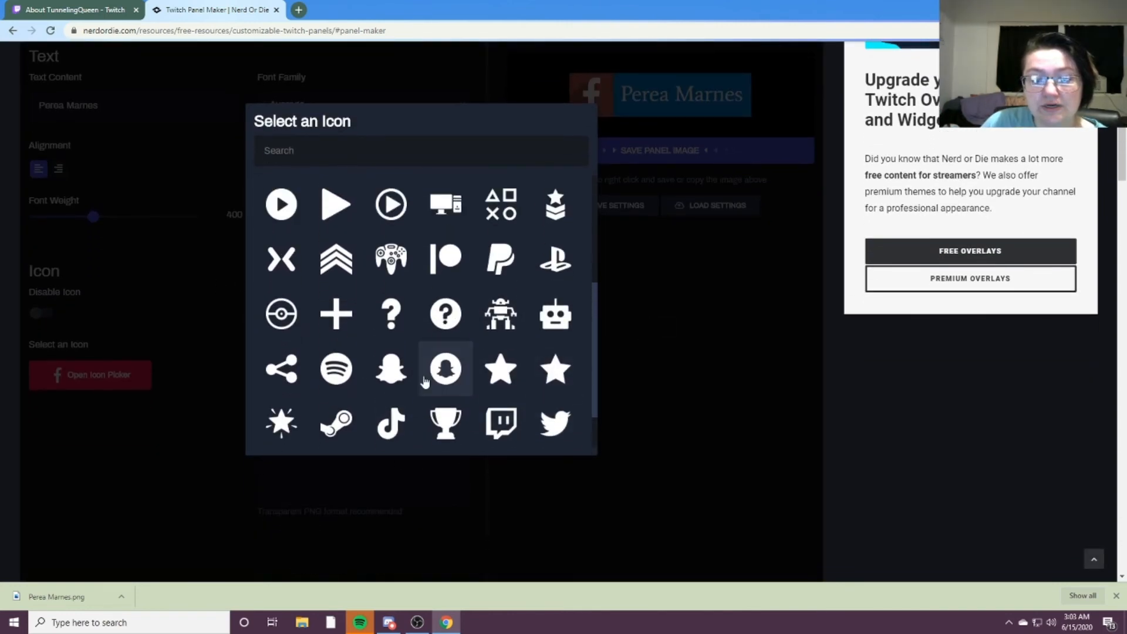
scroll(516, 376, down, 1)
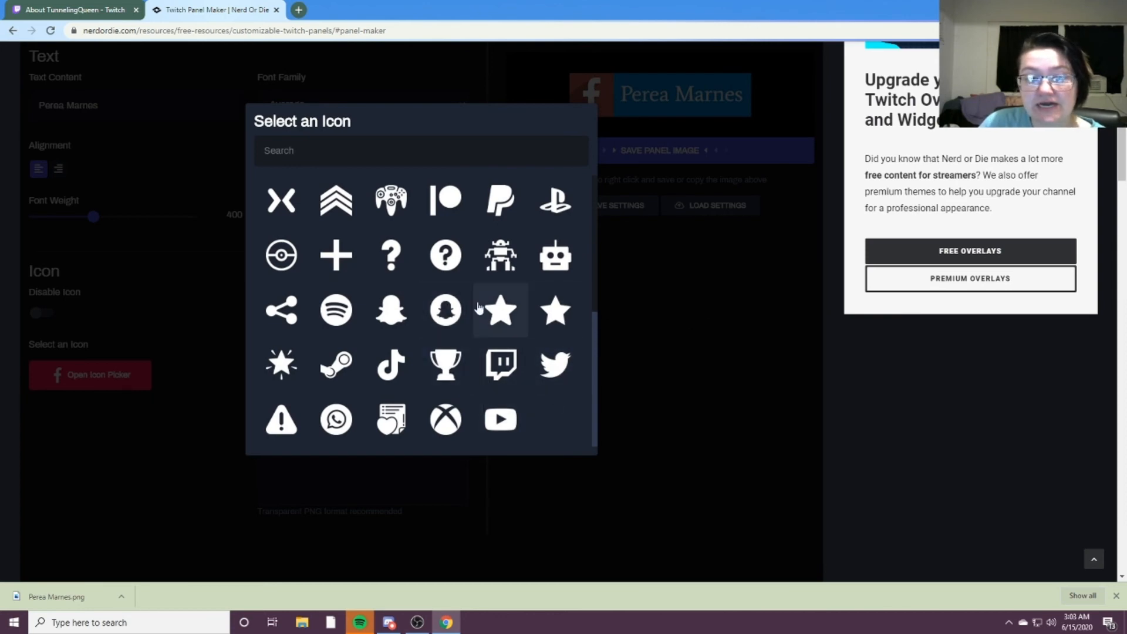
click(445, 310)
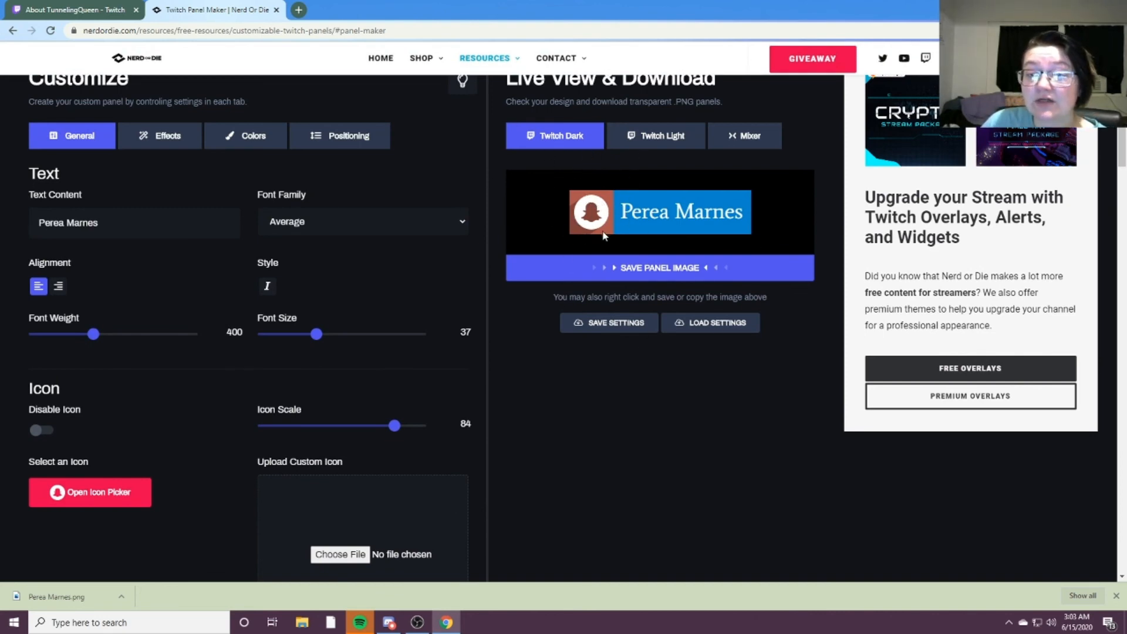
Replace the panel text 'Perea Marnes' with 'gdjklfgjdkdf'.
drag(116, 210, 5, 193)
key(BackSpace)
text(gdjklfgjdkdf)
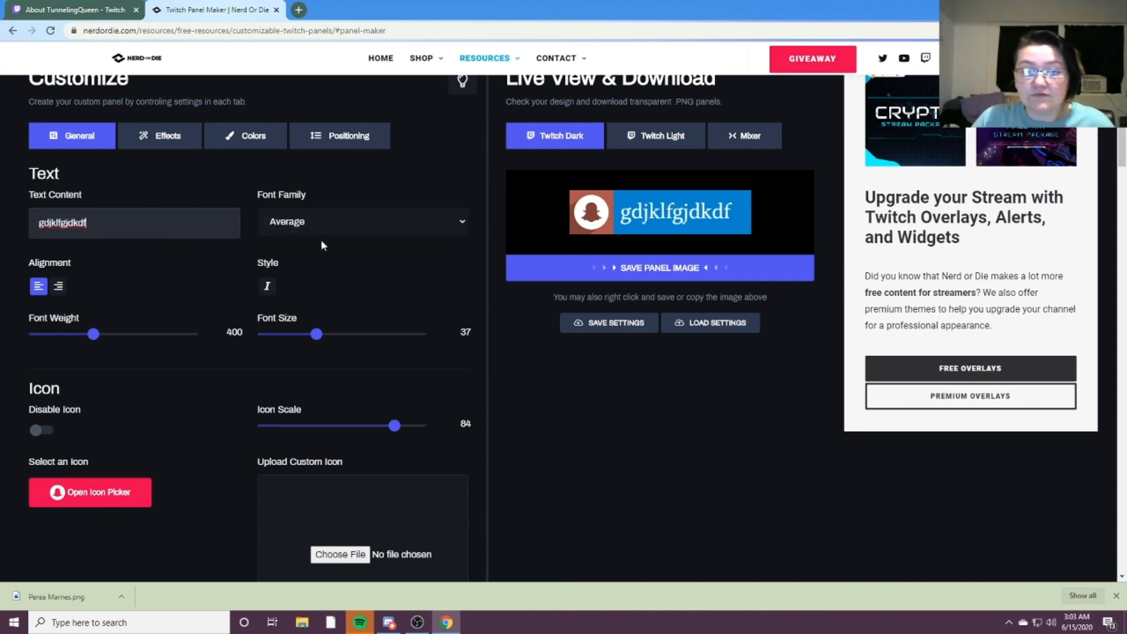
Try the Elsie and Eater font families, then settle back on Average.
click(355, 222)
scroll(397, 293, down, 20)
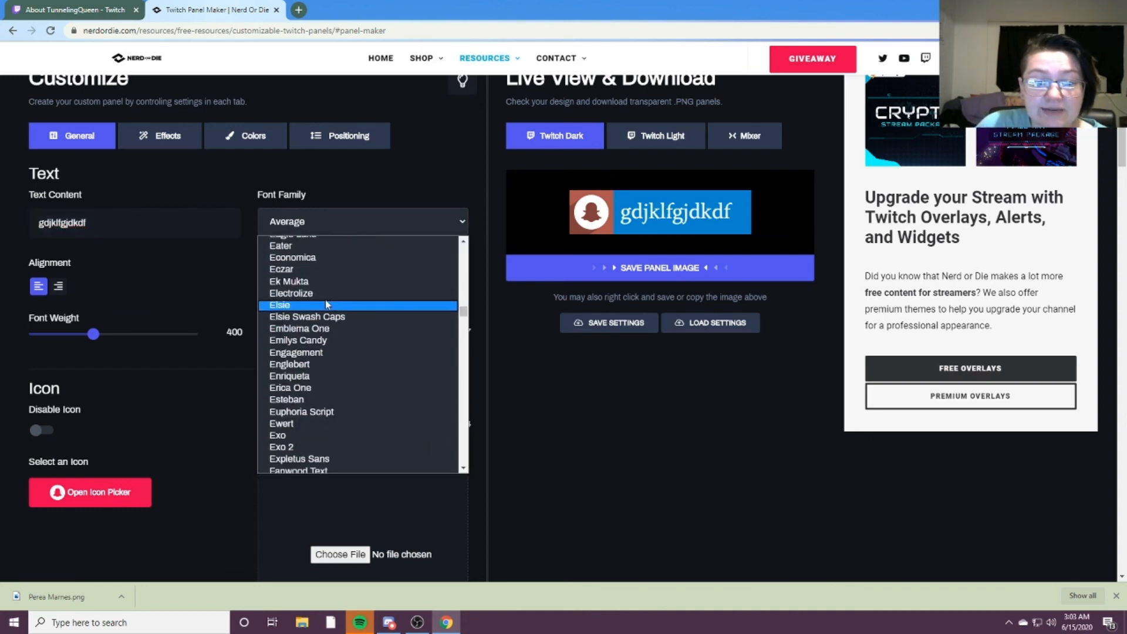
click(311, 306)
click(317, 227)
click(294, 406)
click(354, 226)
scroll(364, 323, up, 20)
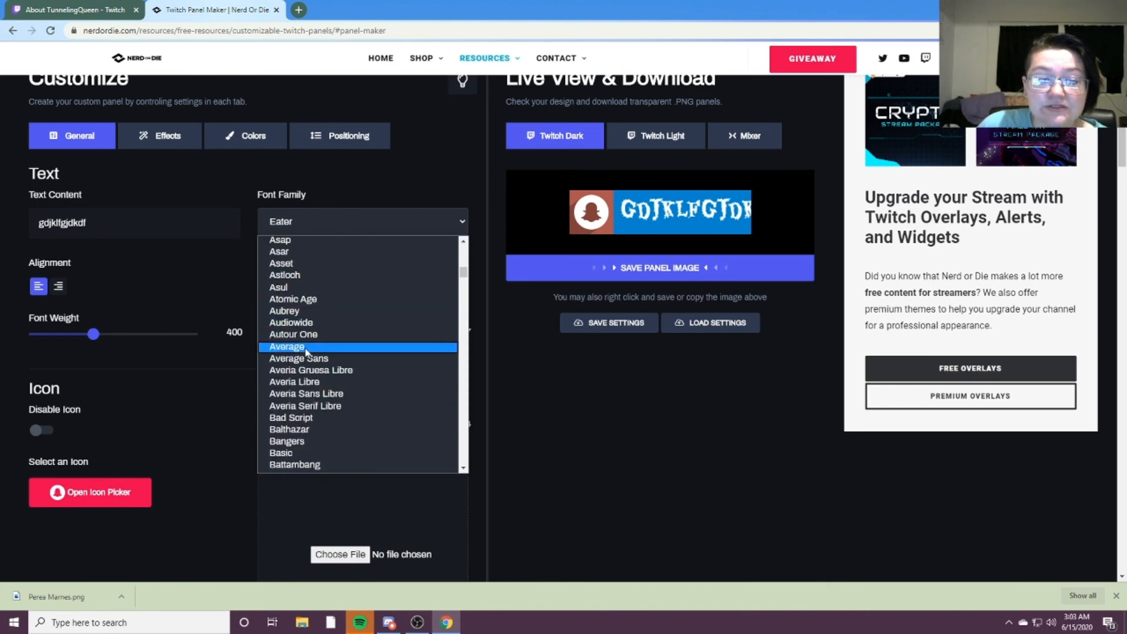
click(306, 347)
Look over the existing panels on the Twitch About page.
click(116, 9)
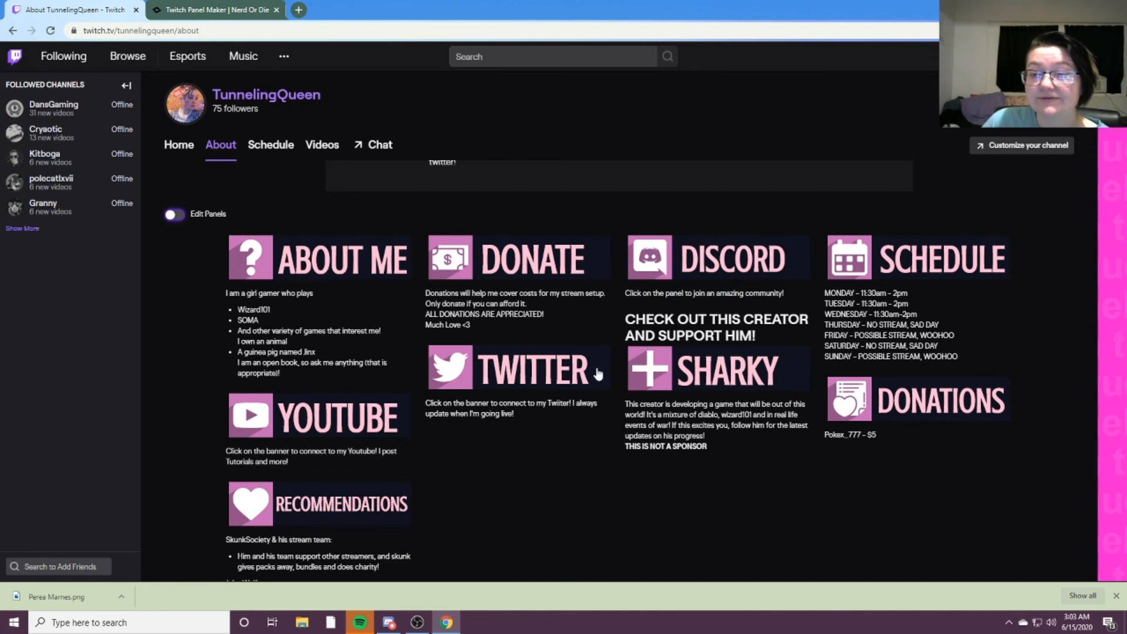
scroll(356, 432, down, 1)
scroll(450, 468, down, 3)
scroll(450, 467, up, 2)
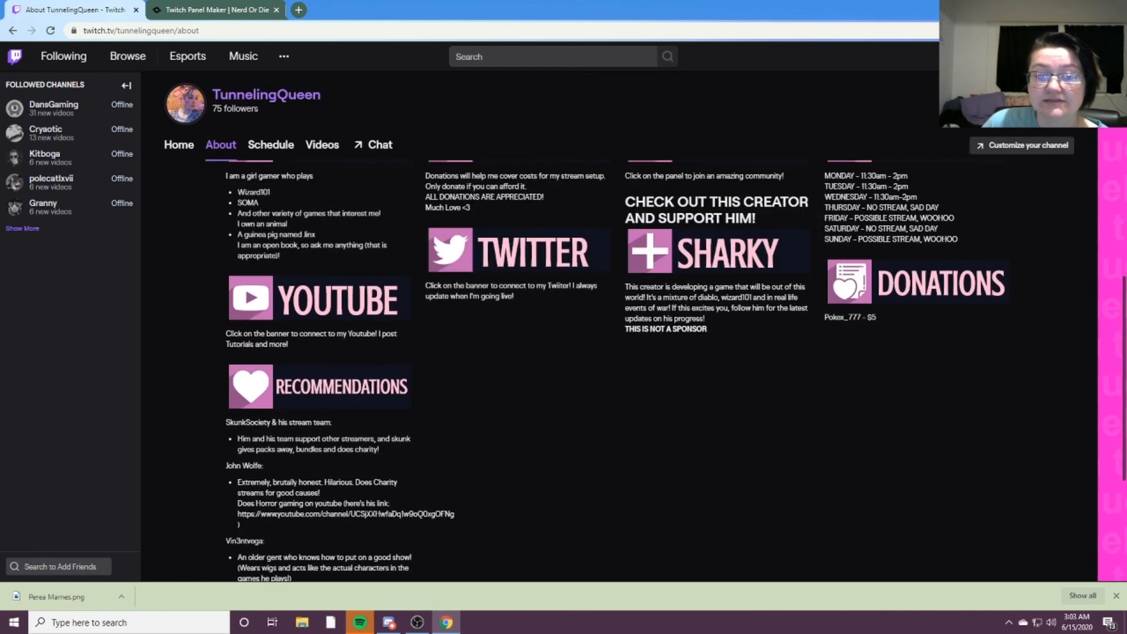
Enlarge the panel text to font size 42 in the panel maker, then return to Twitch.
click(235, 9)
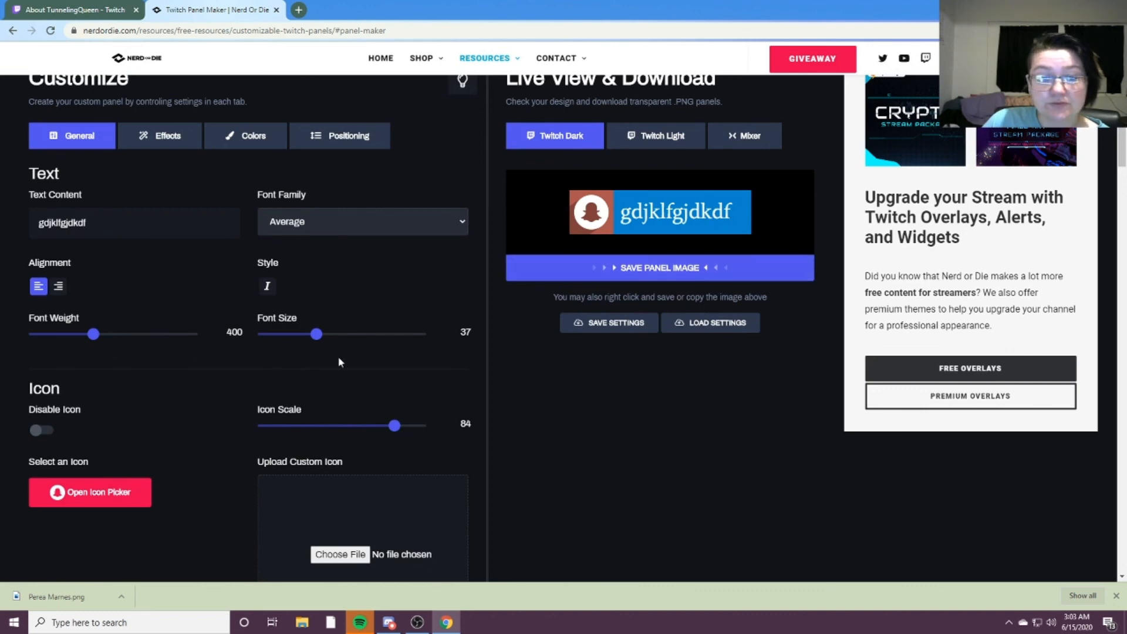
drag(323, 339, 338, 336)
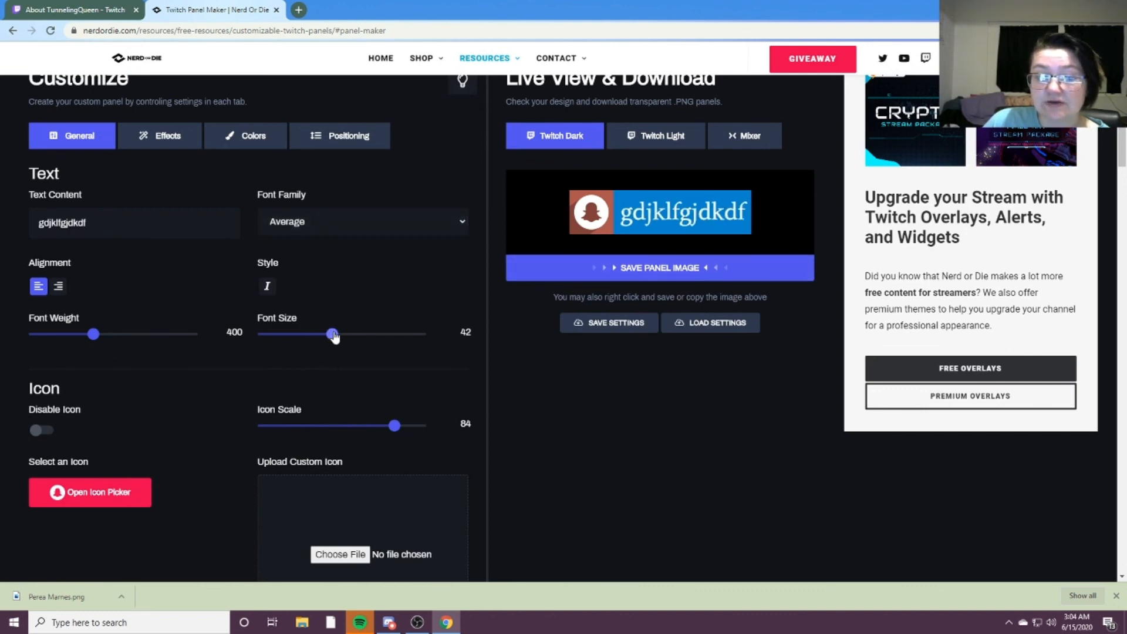
key(ctrl+shift+Tab)
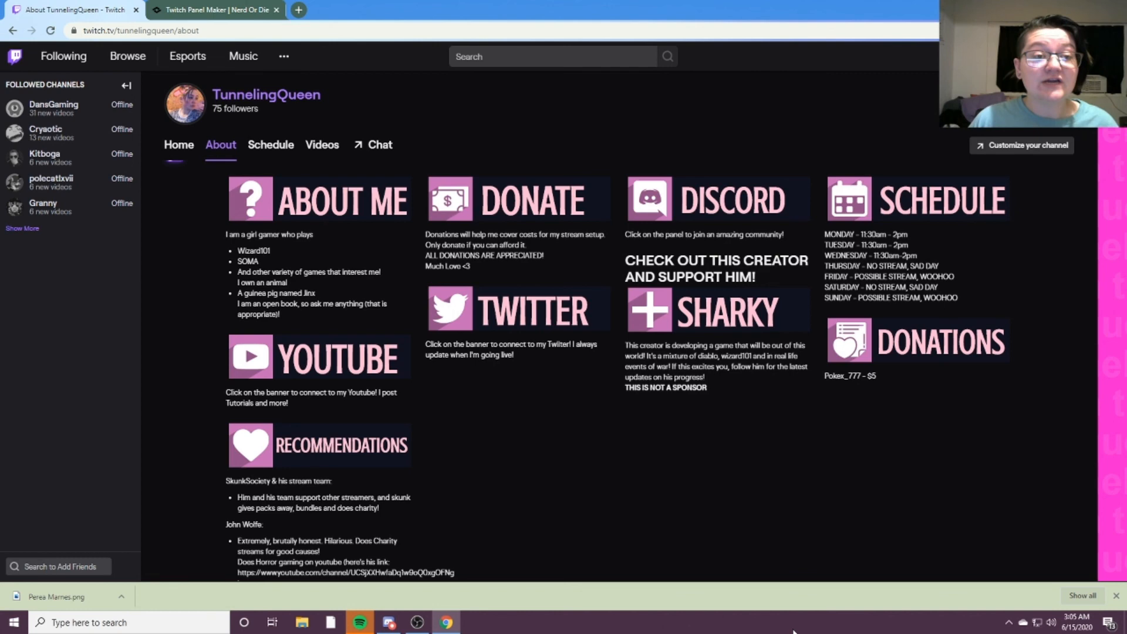